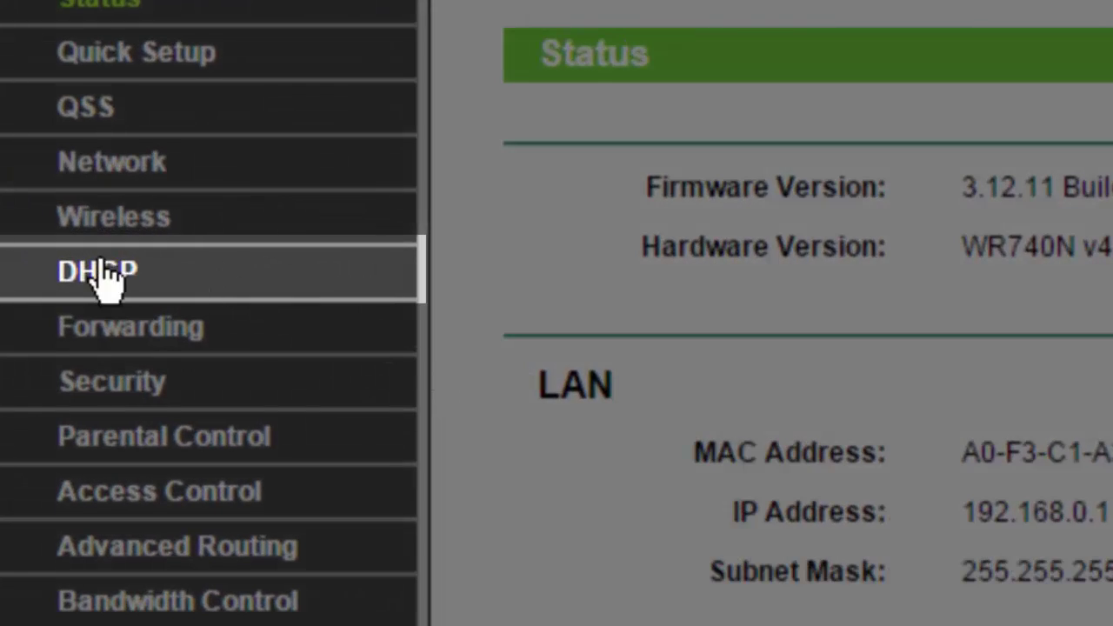
- Examine the start and end IP addresses in the router's DHCP settings
click(97, 271)
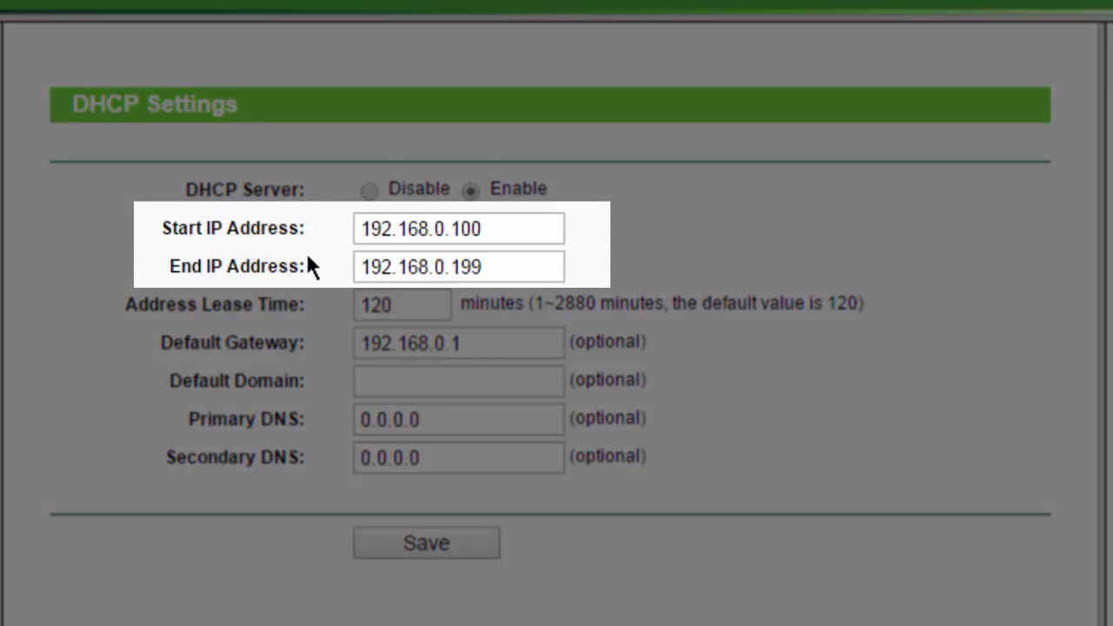
click(483, 226)
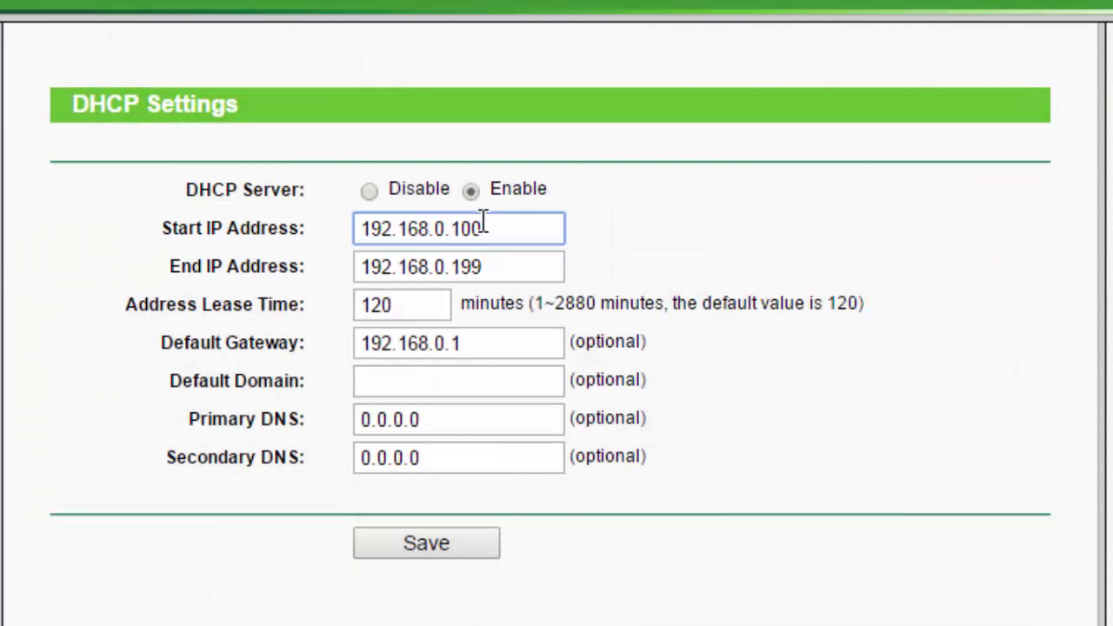
click(507, 266)
click(483, 223)
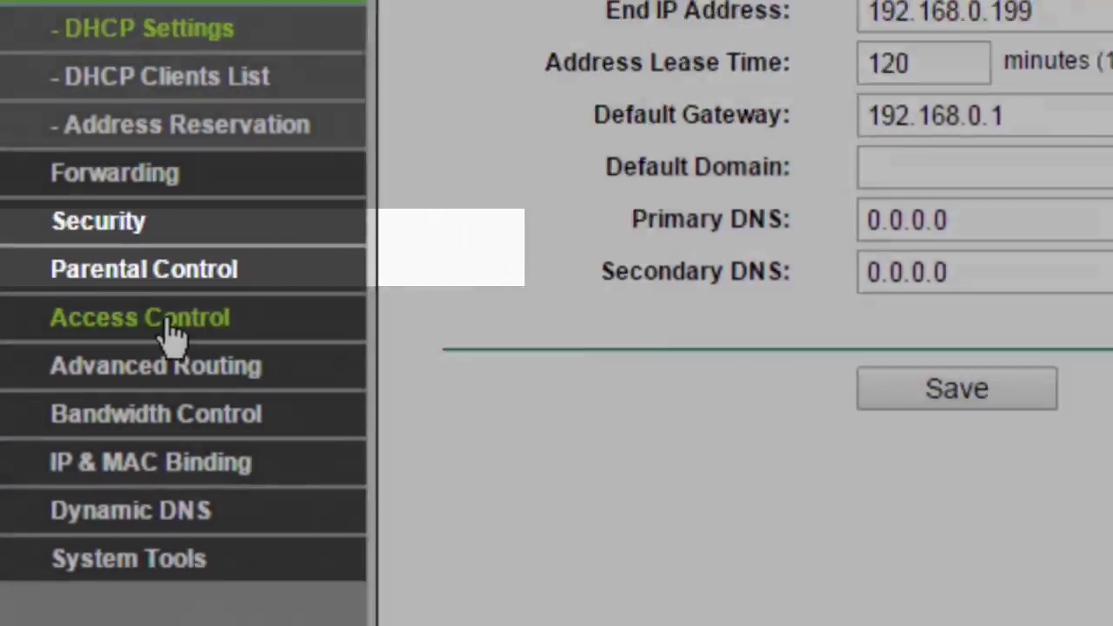
- Start the access control setup wizard and enter a first name followed by b12 as the host description
click(255, 263)
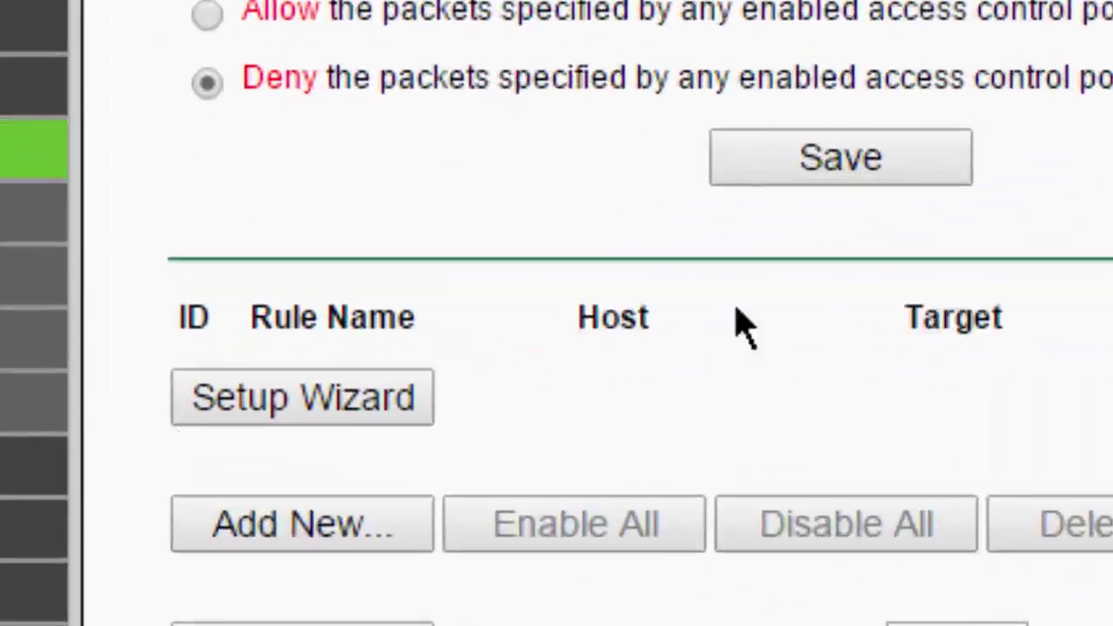
click(277, 398)
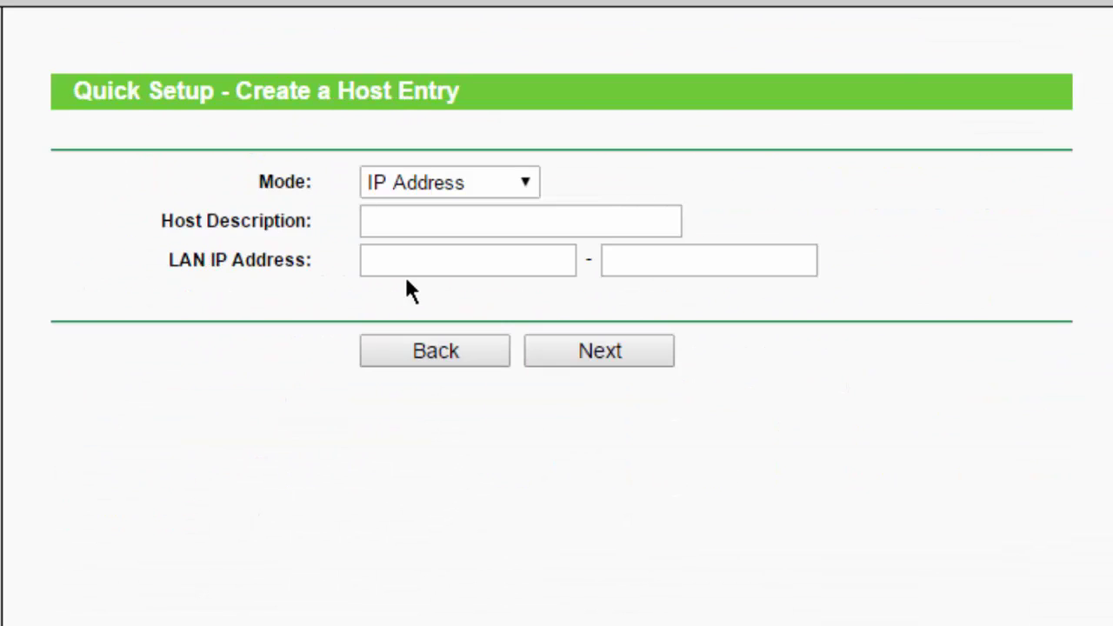
click(529, 221)
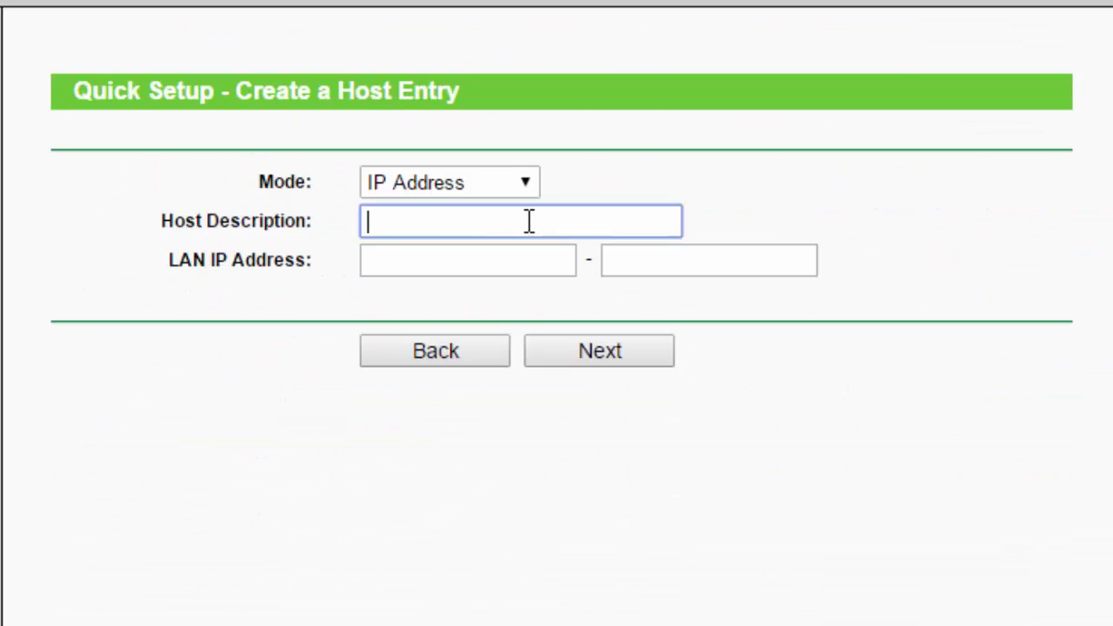
text(abdull)
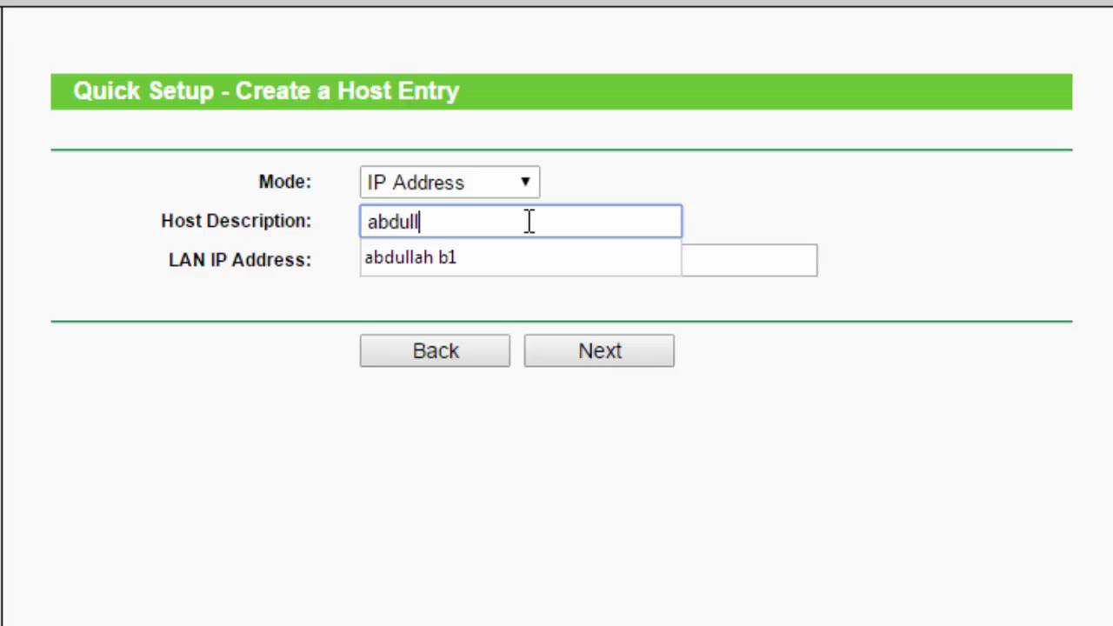
text(ah b12)
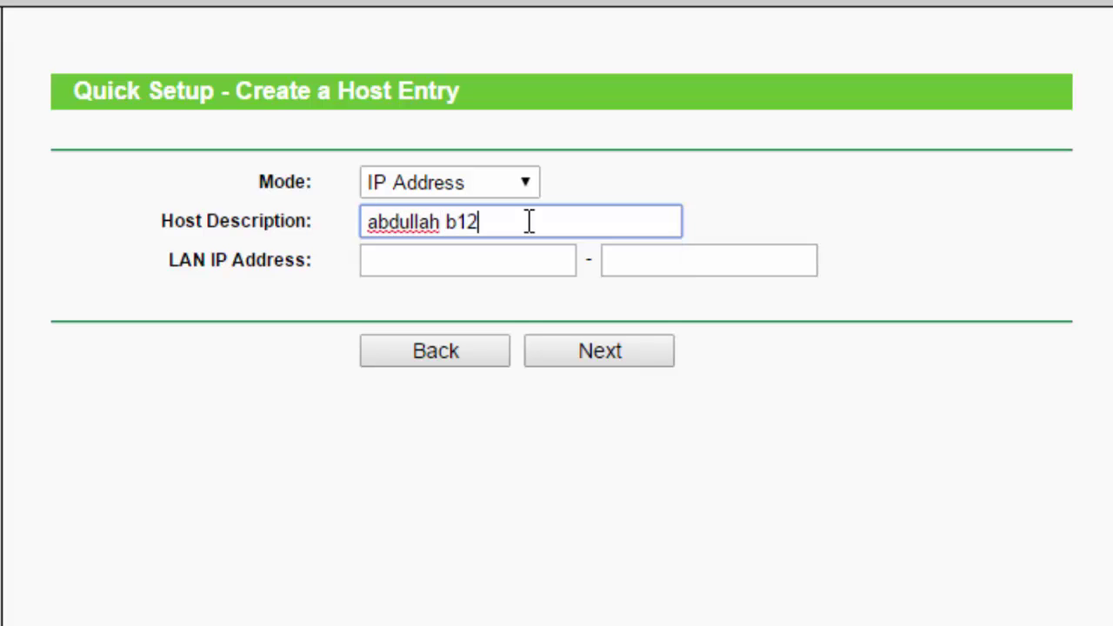
- Set the host's LAN IP range to 192.168.0.100 through 192.168.0.199 and continue to the access target entry
click(504, 269)
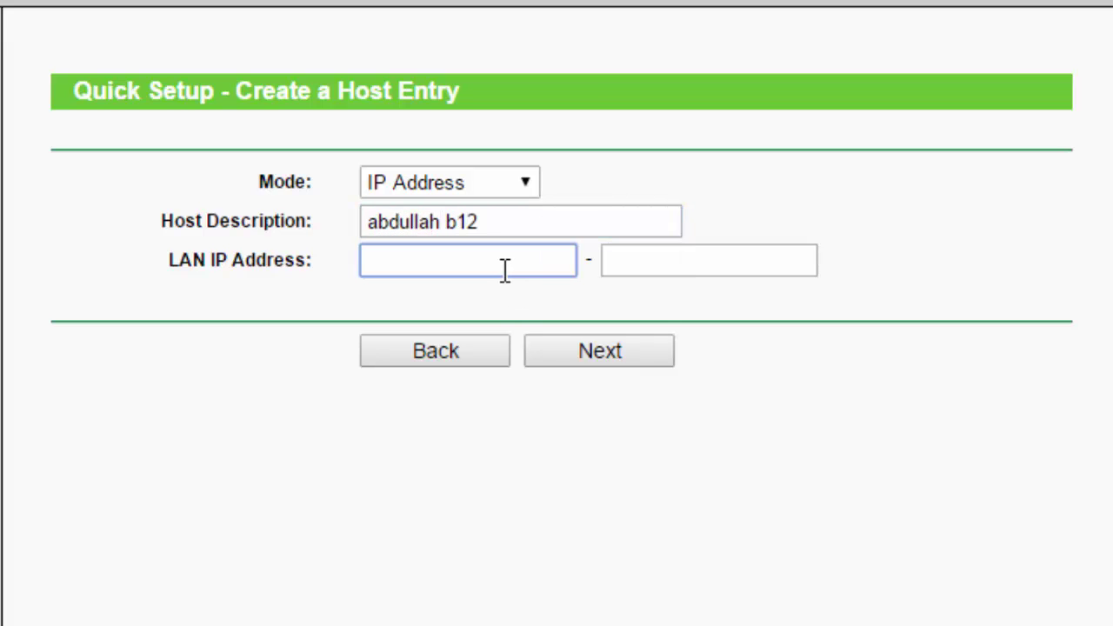
click(505, 269)
click(504, 291)
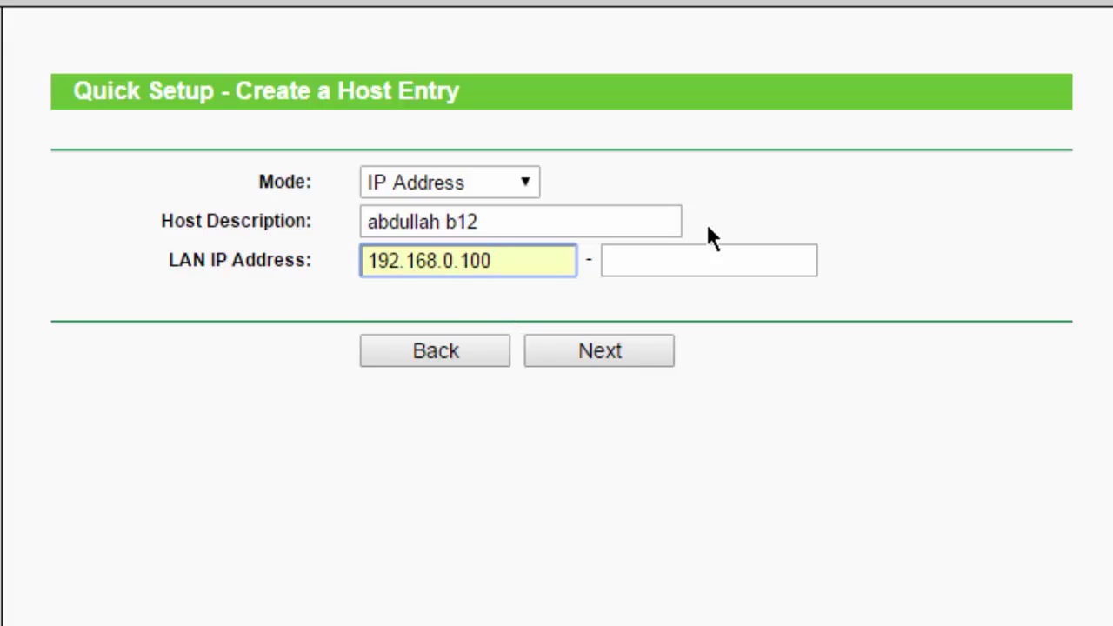
click(693, 269)
click(713, 300)
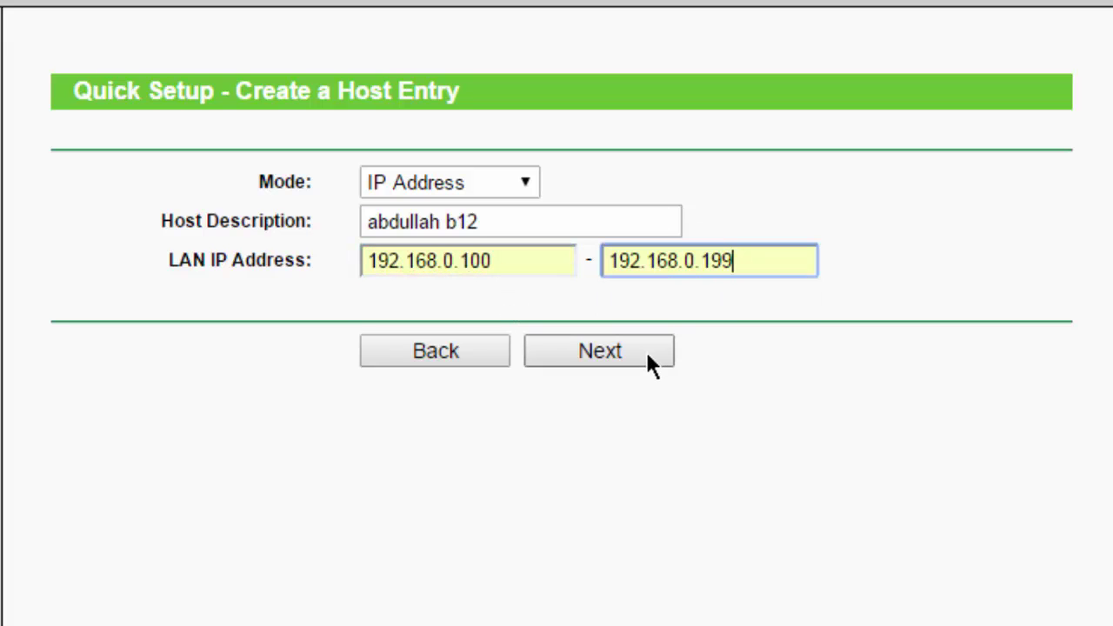
click(647, 352)
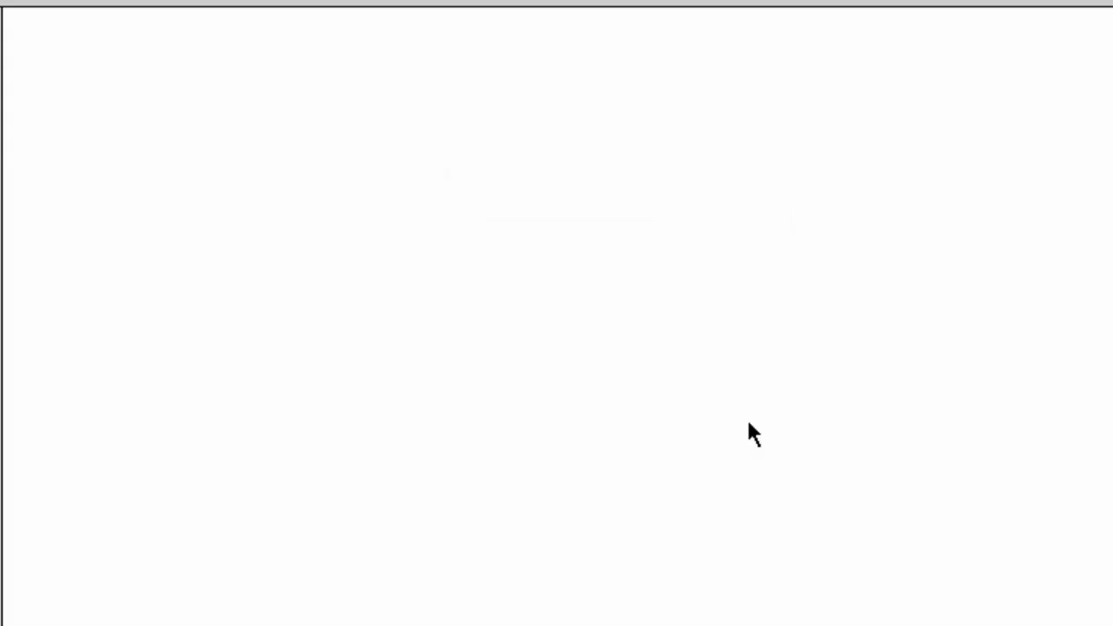
- Define the access target by Domain Name with the description abd23 and xnxx as the first domain
click(508, 191)
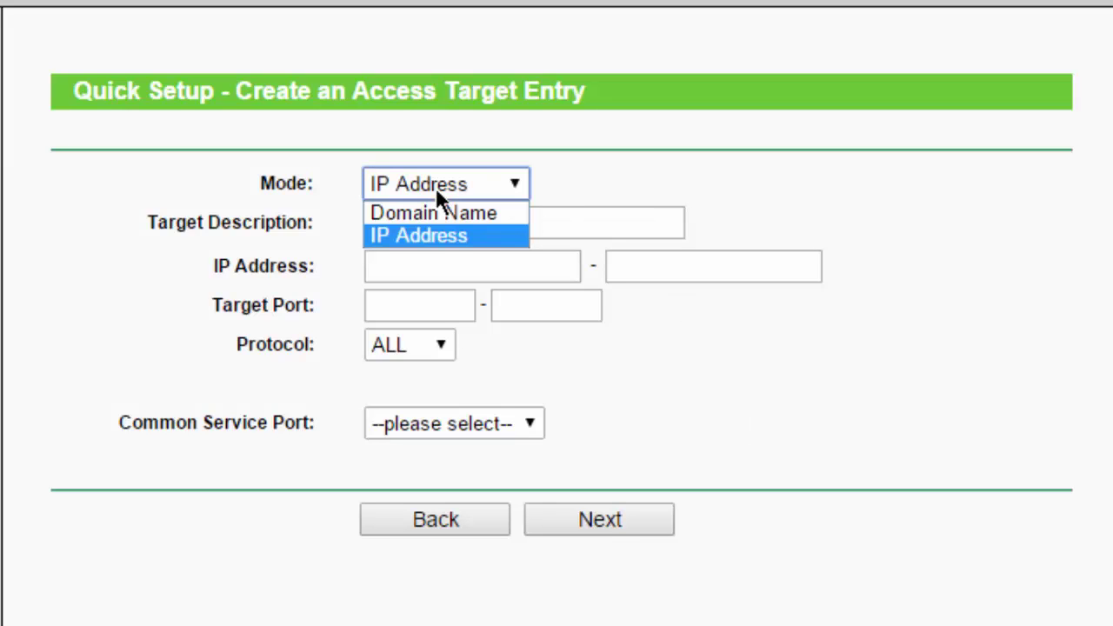
click(509, 214)
click(554, 228)
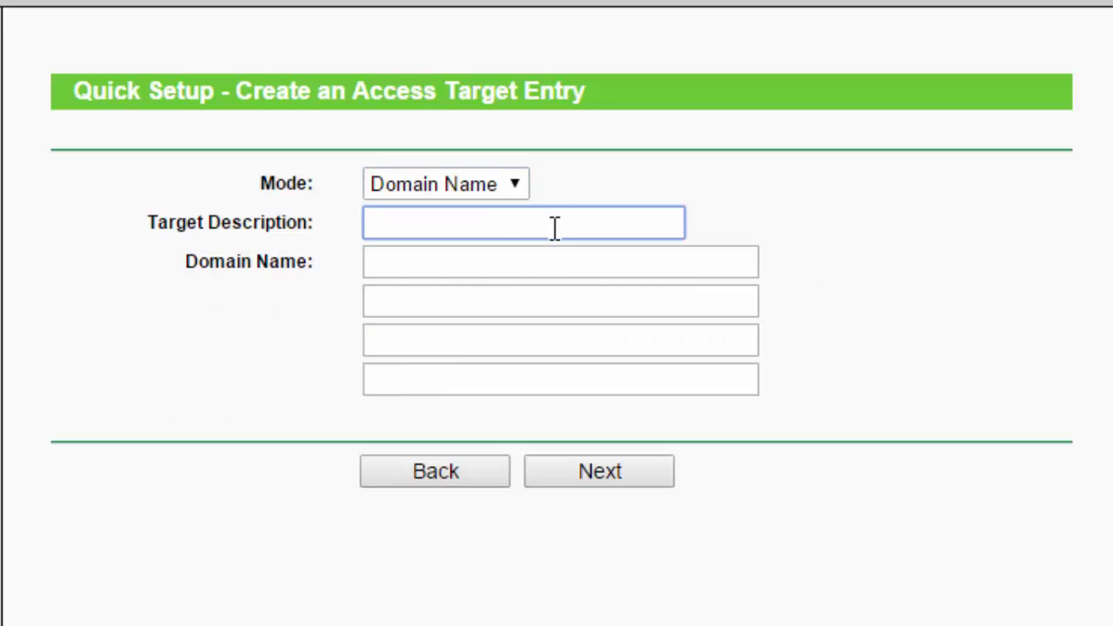
text(abd23)
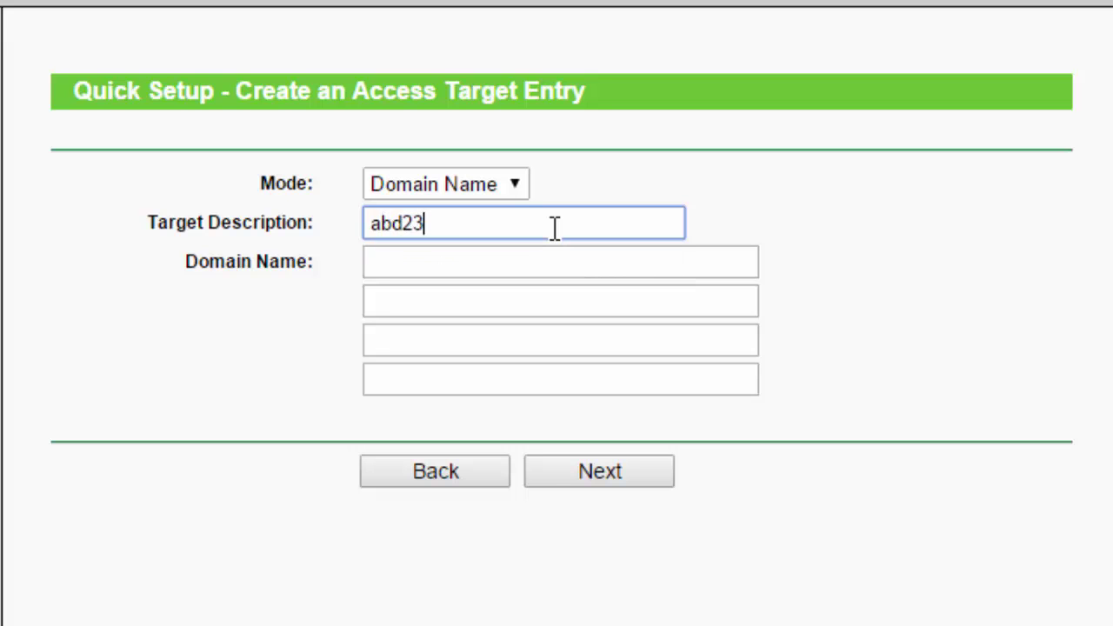
click(621, 273)
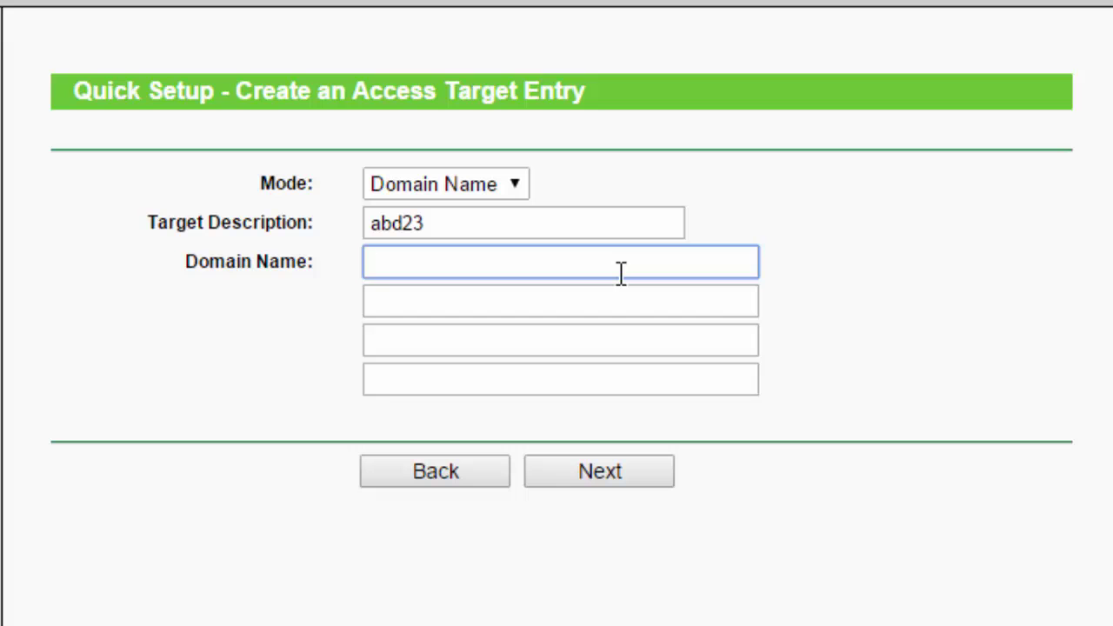
text(xnx)
click(660, 300)
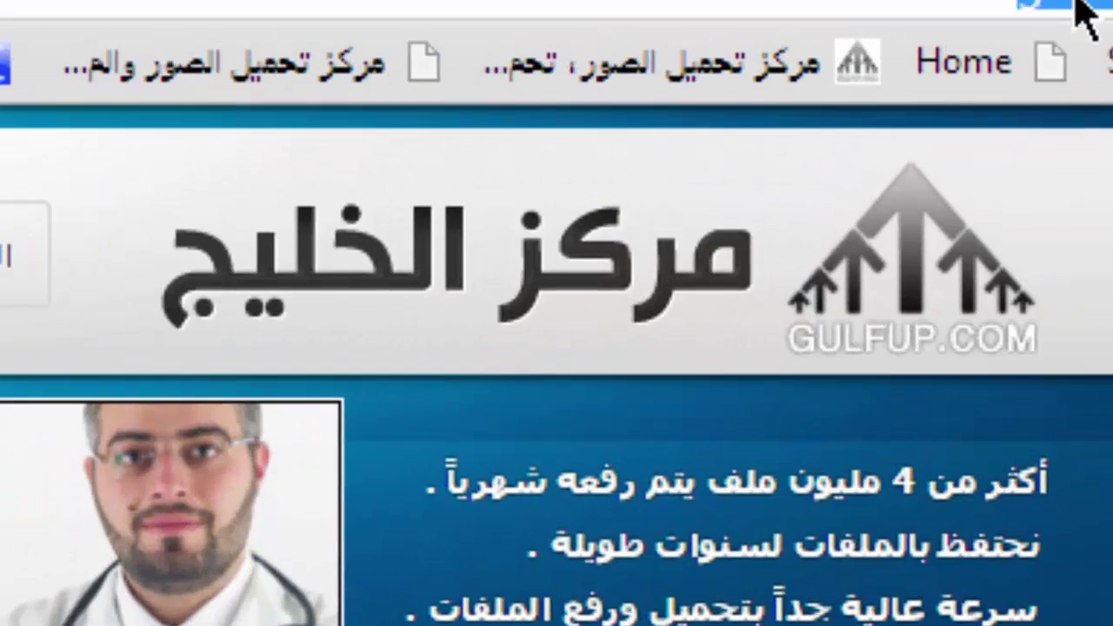
- Copy gulfup from the other website's address into the second domain name and continue to the schedule entry
double_click(666, 224)
right_click(609, 219)
click(798, 256)
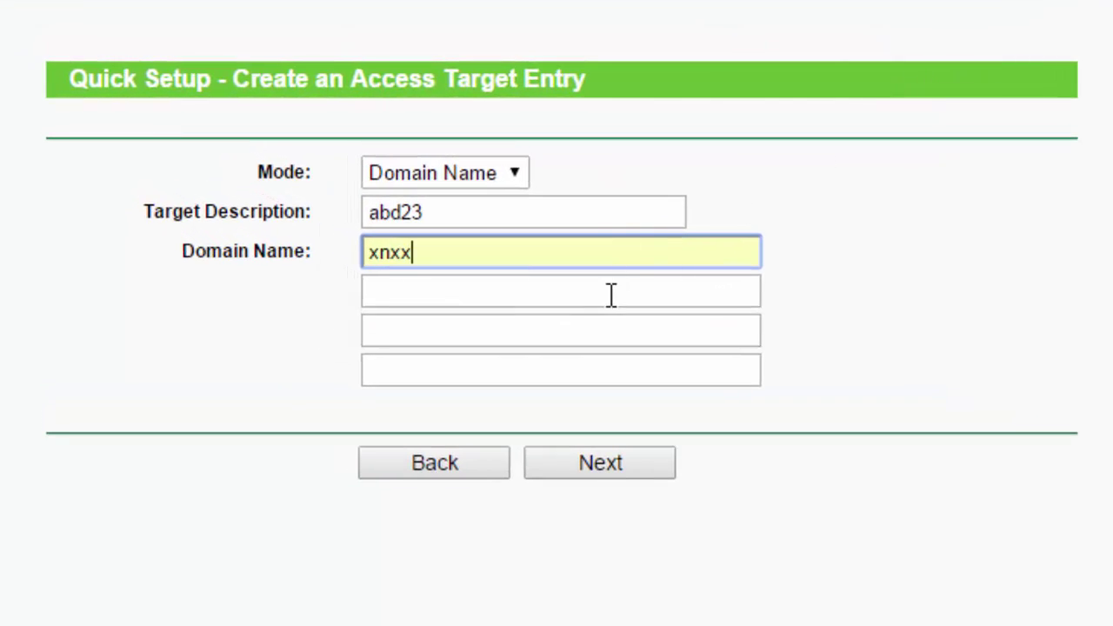
click(611, 296)
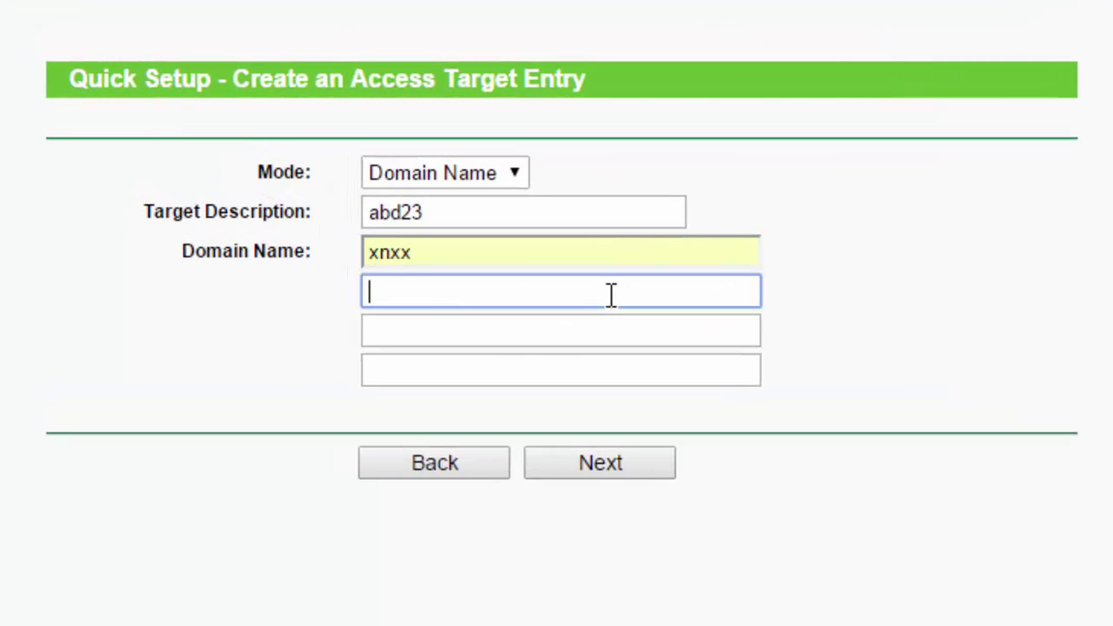
key(ctrl+v)
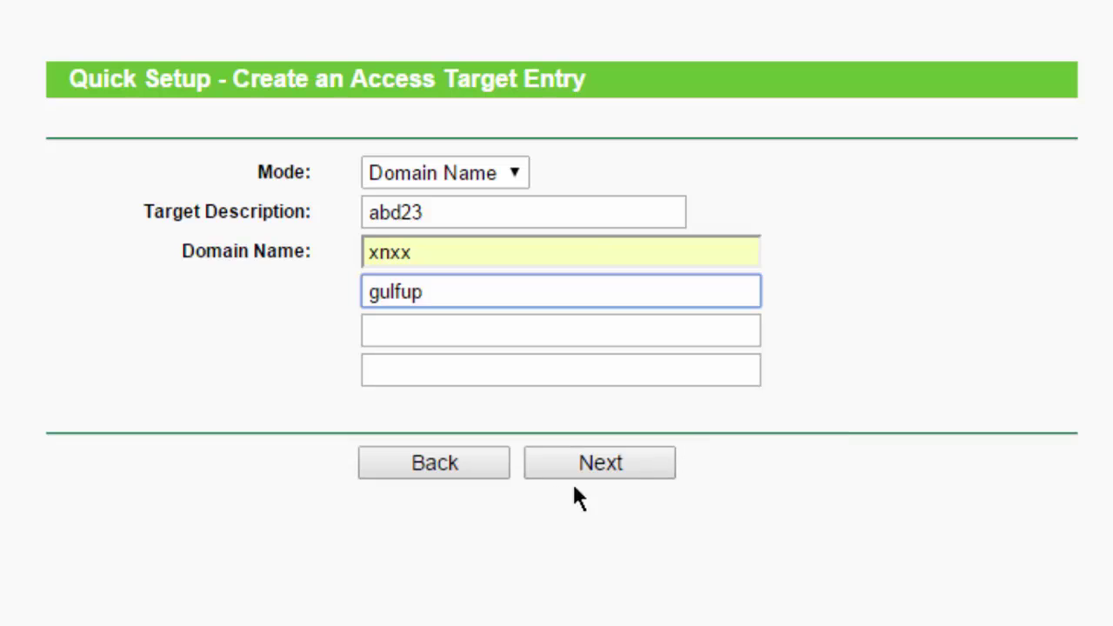
click(643, 464)
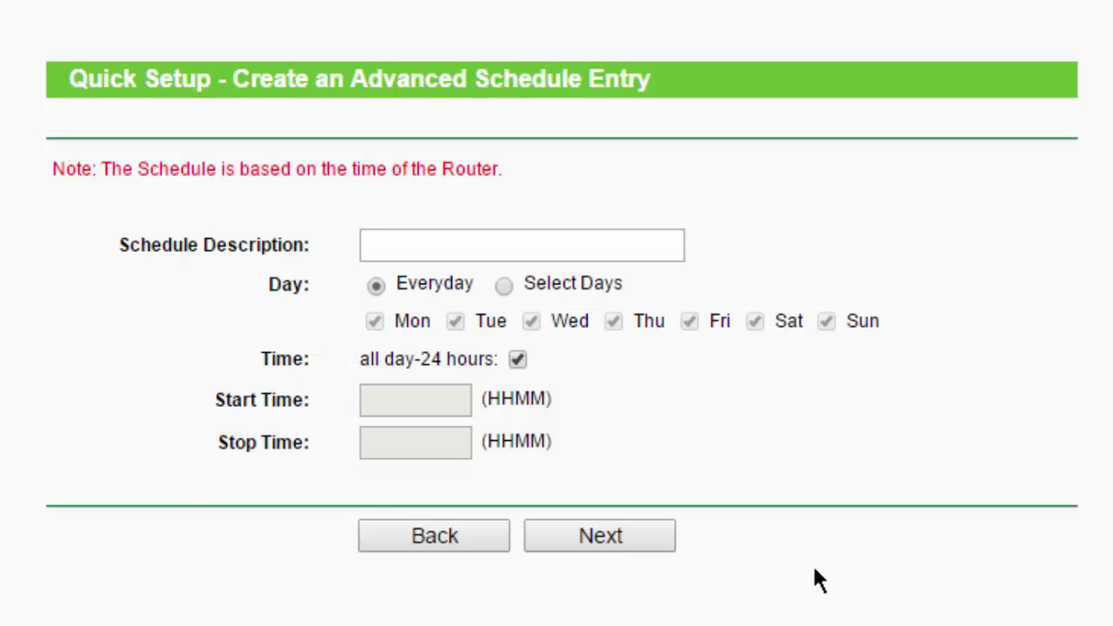
- Set the schedule entry's description to abd12
click(625, 240)
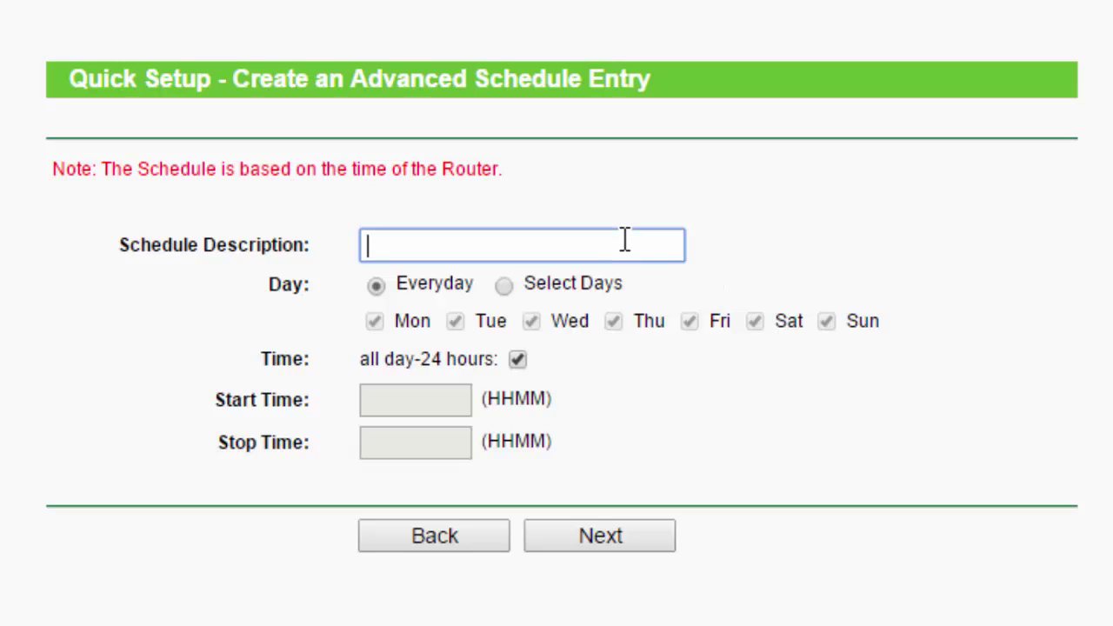
text(abd12)
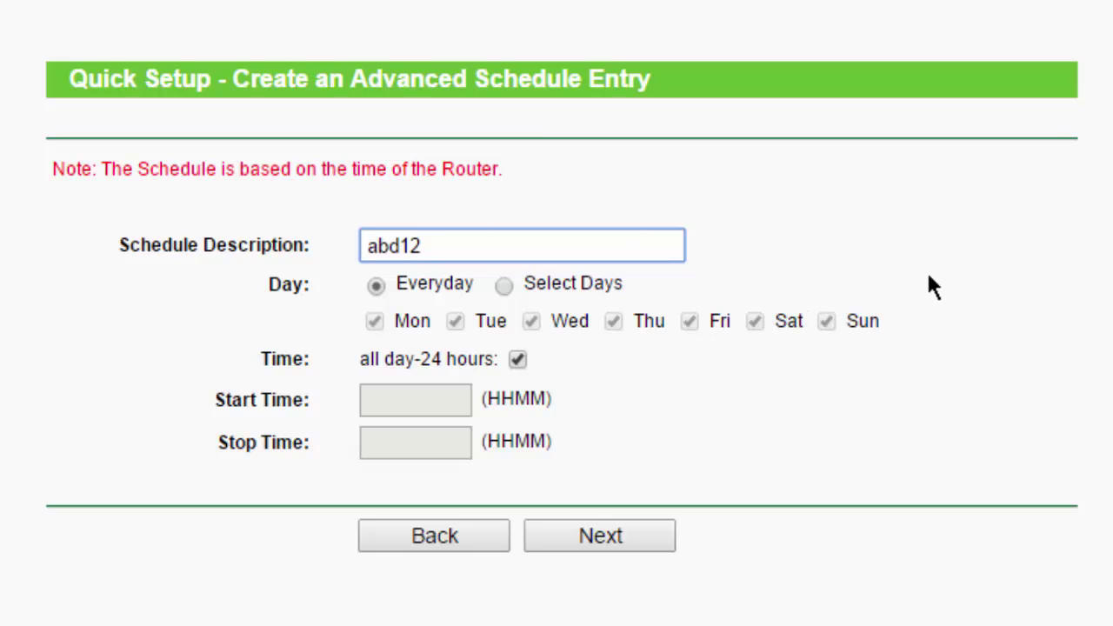
click(506, 287)
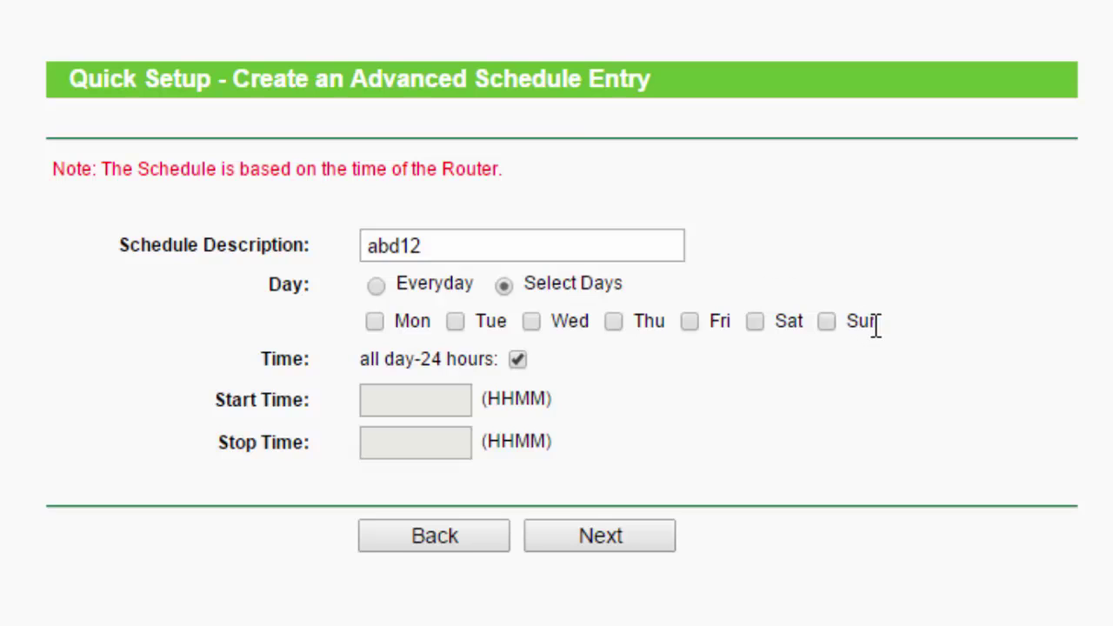
drag(893, 326, 315, 323)
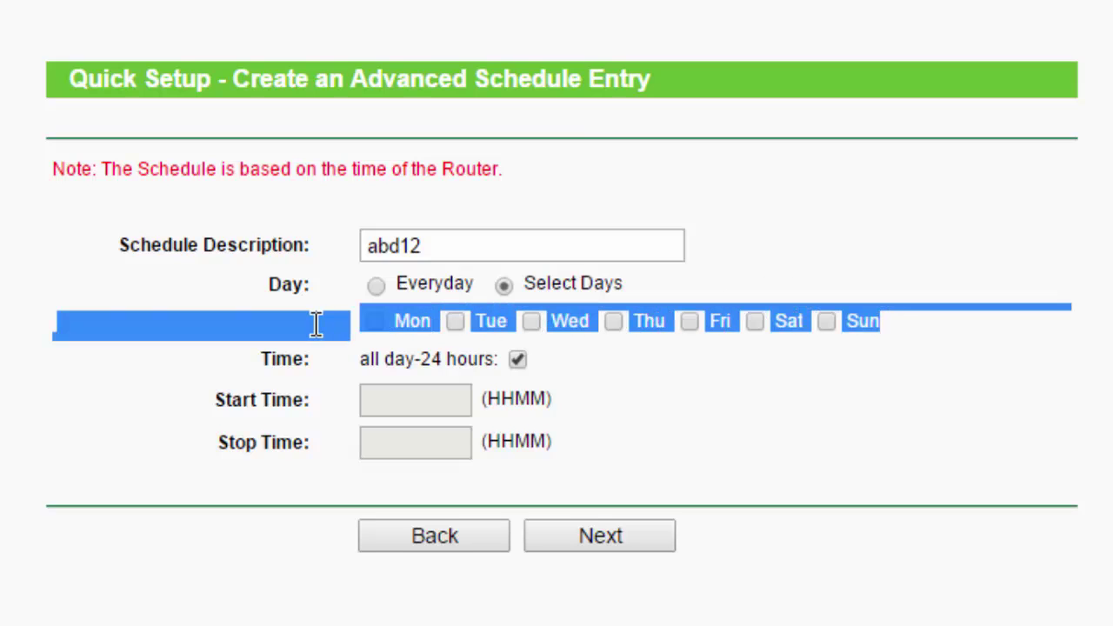
click(269, 408)
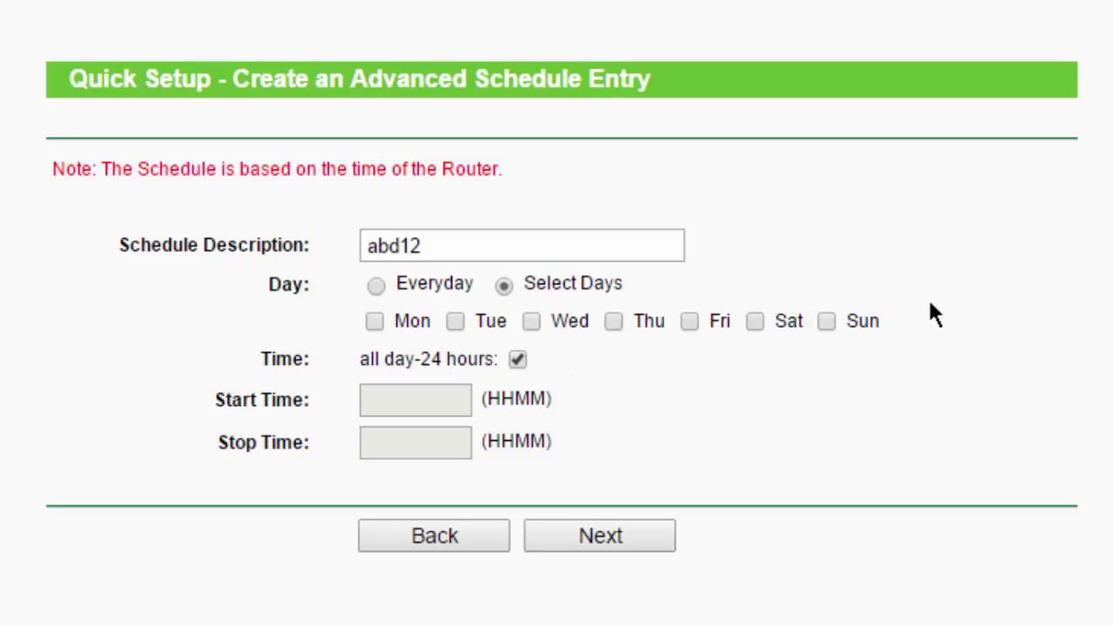
click(379, 289)
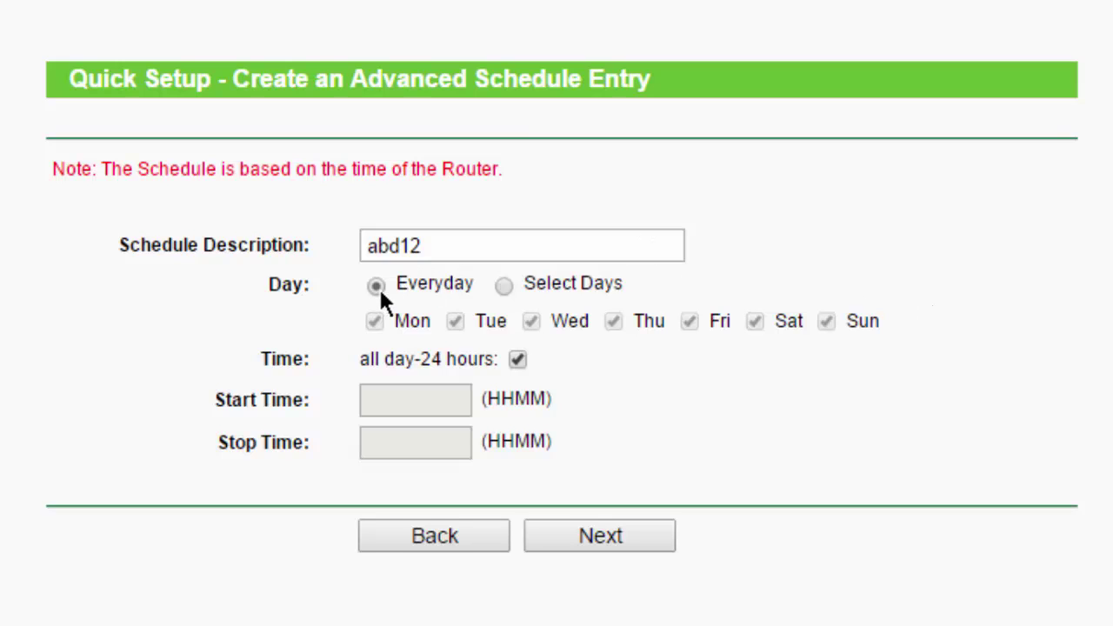
triple_click(894, 320)
click(798, 365)
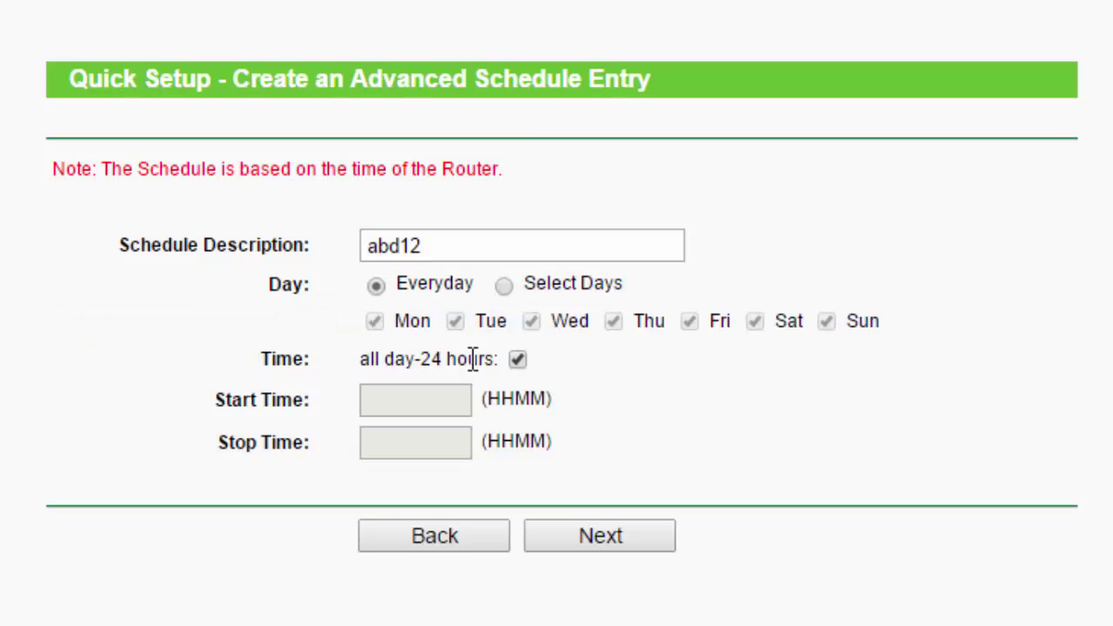
click(521, 357)
click(521, 358)
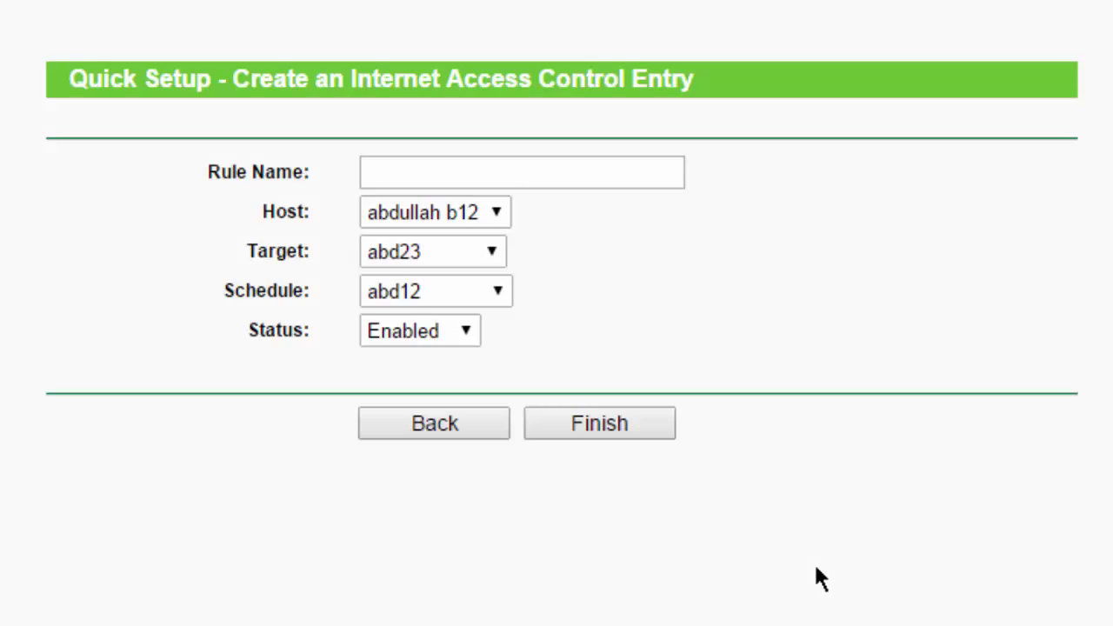
- Name the internet access control rule one and finish the setup wizard
click(598, 180)
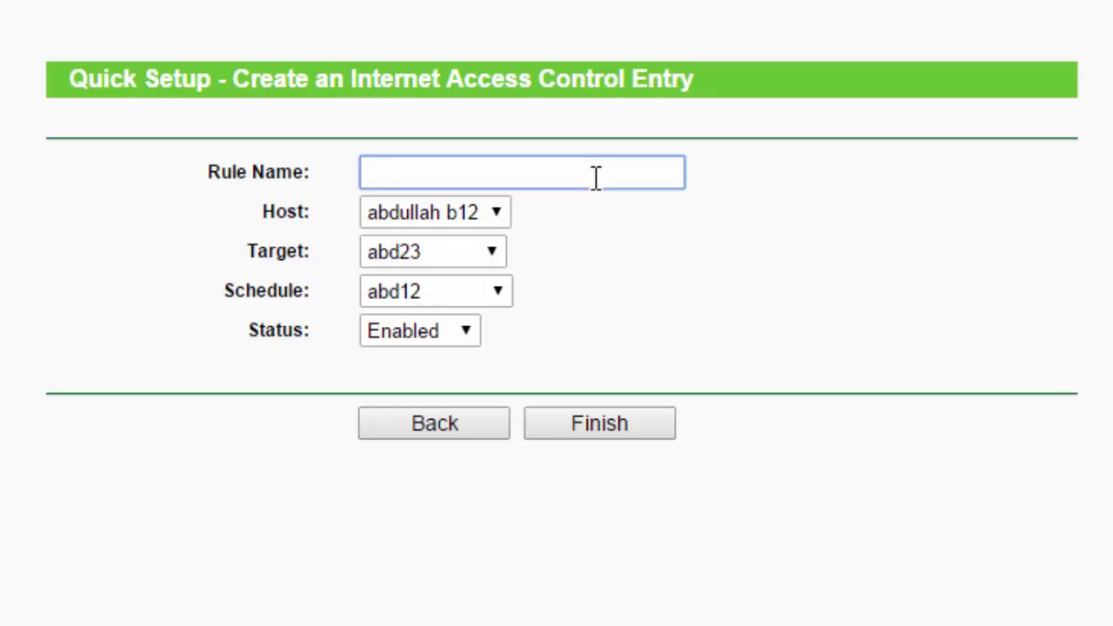
text(o)
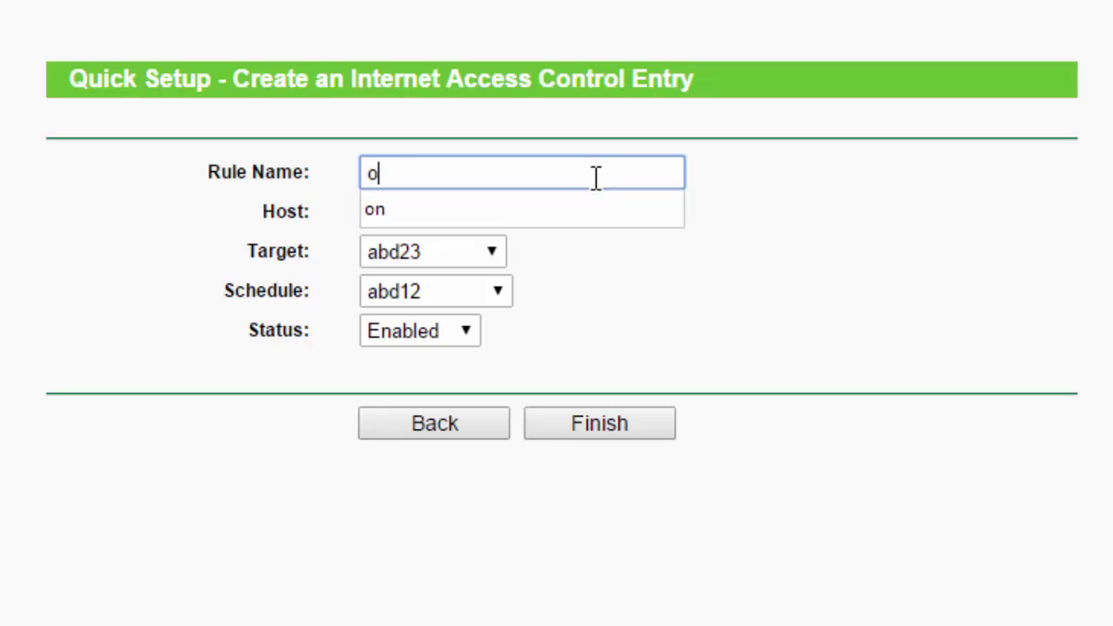
text(ne)
click(618, 424)
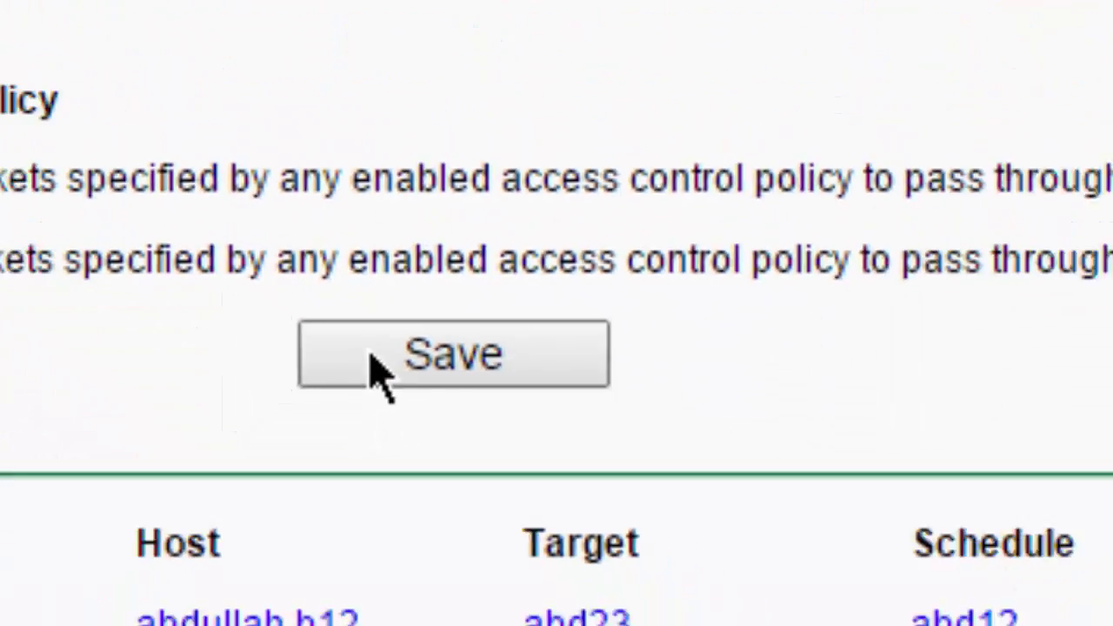
click(722, 619)
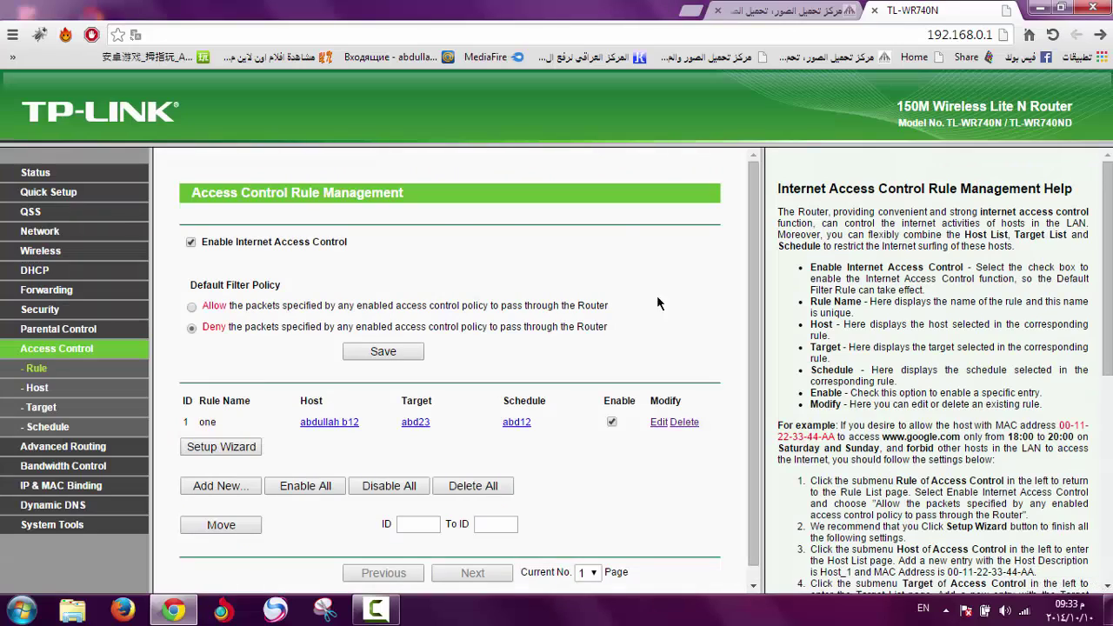
- Reload the gulfup.com page in its browser tab to test the access rule
click(795, 10)
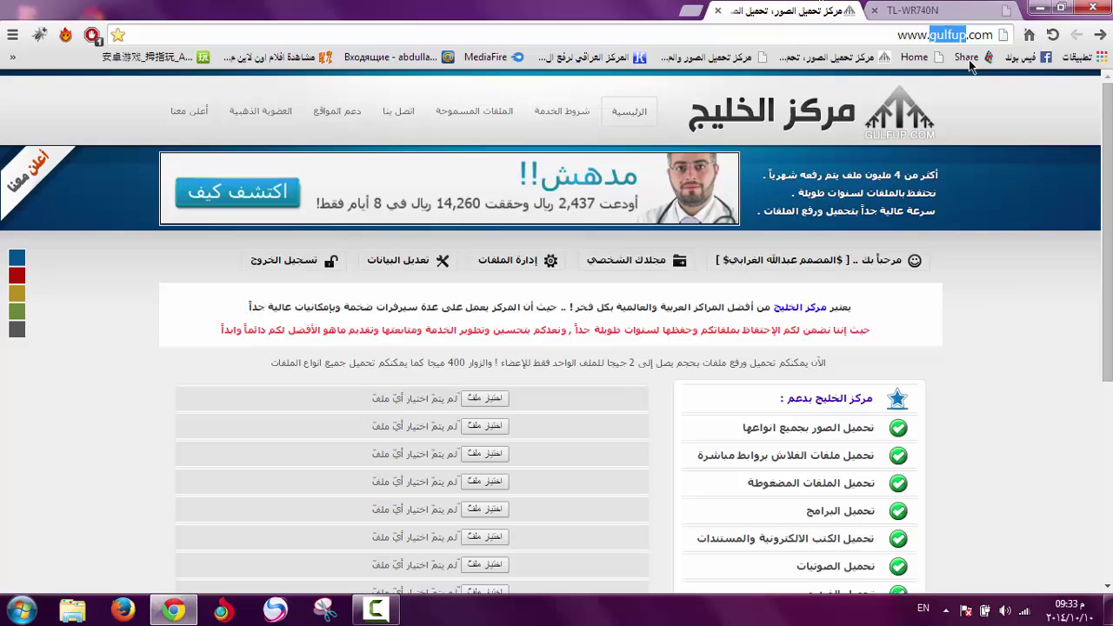
click(1052, 35)
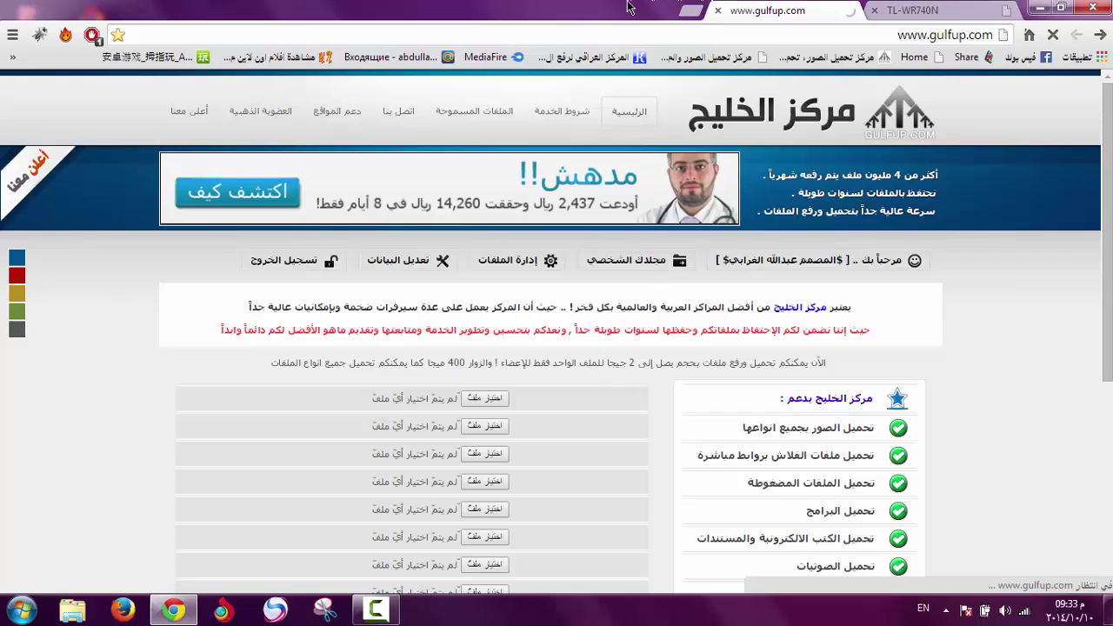
click(694, 12)
text(www.youtube.com)
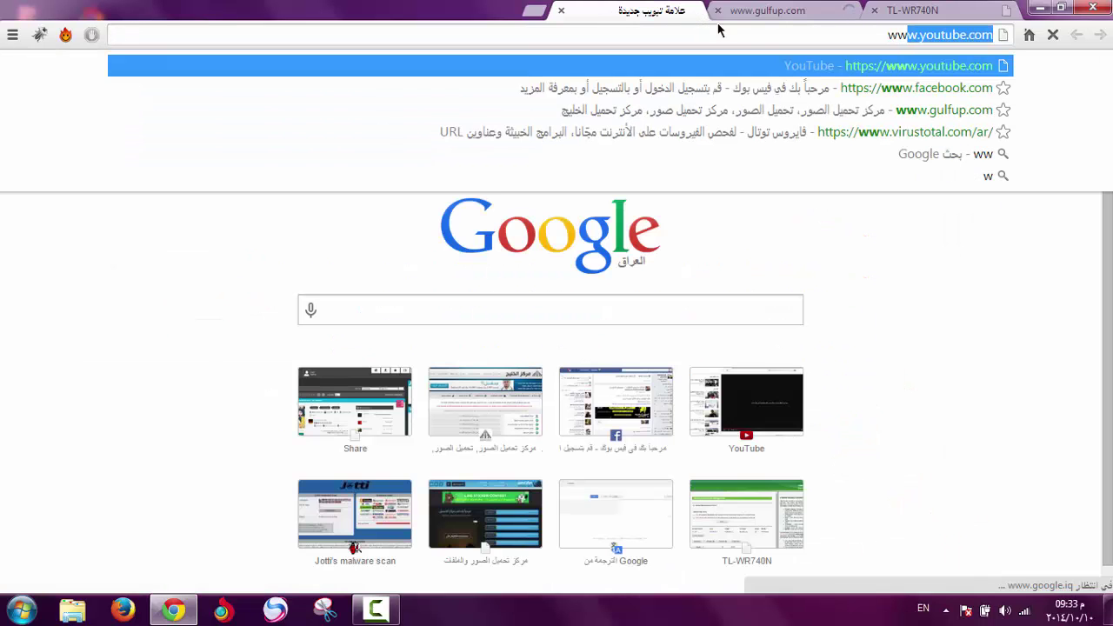
click(844, 110)
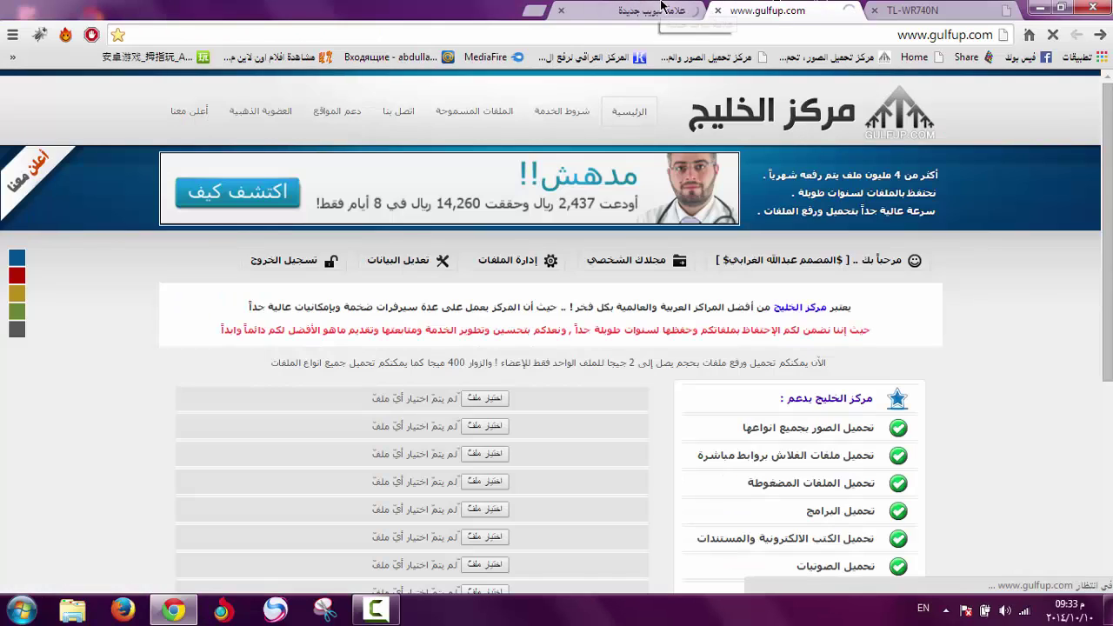
key(ctrl+Tab)
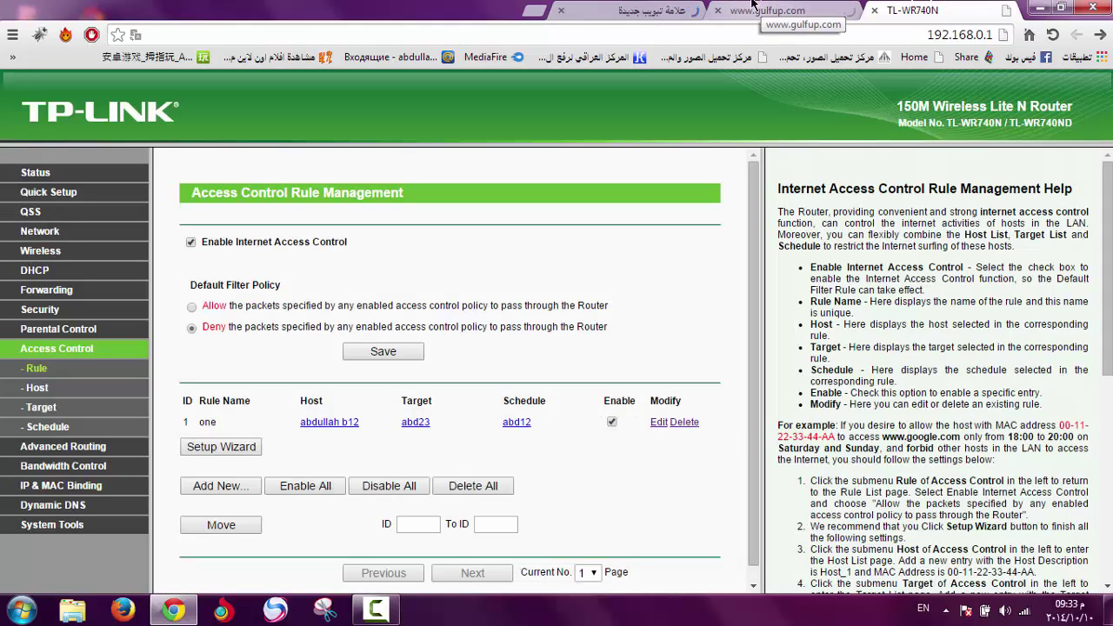
key(ctrl+Tab)
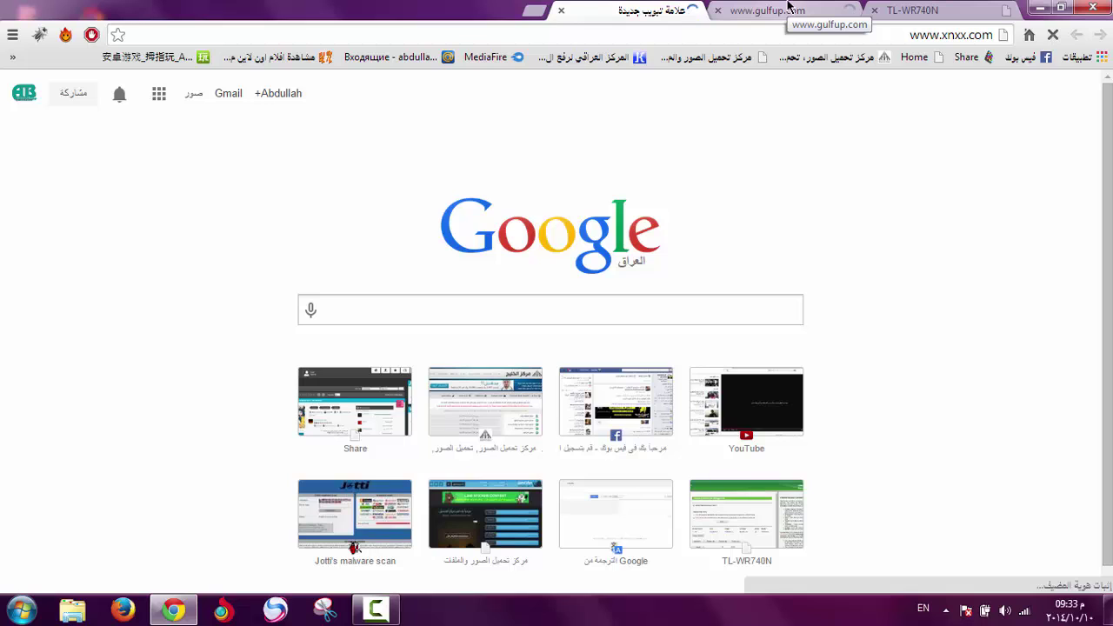
click(788, 9)
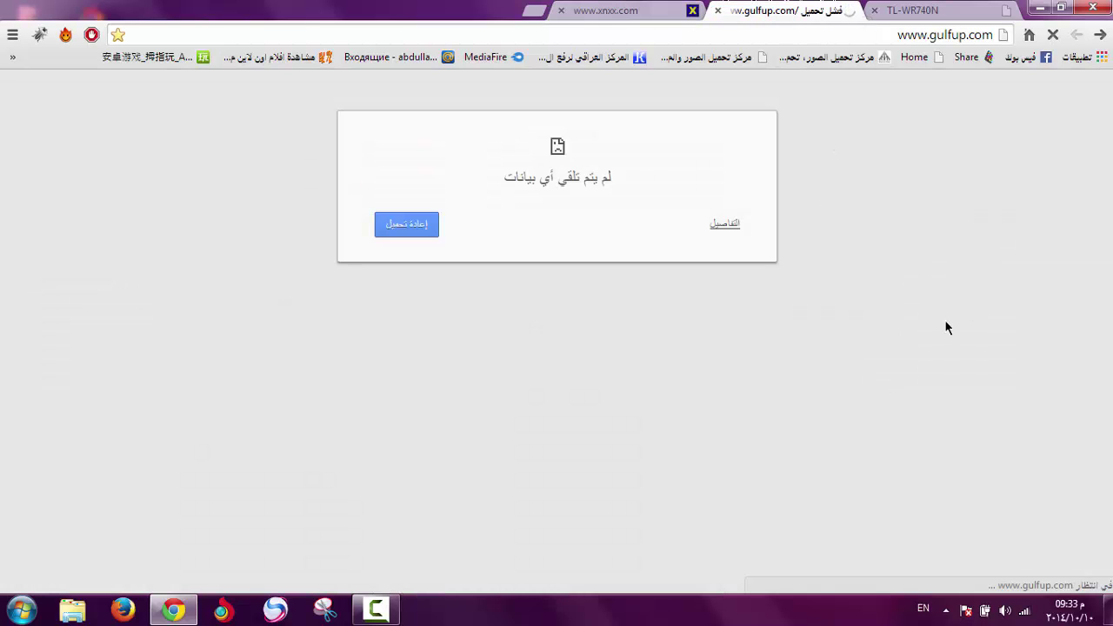
click(670, 11)
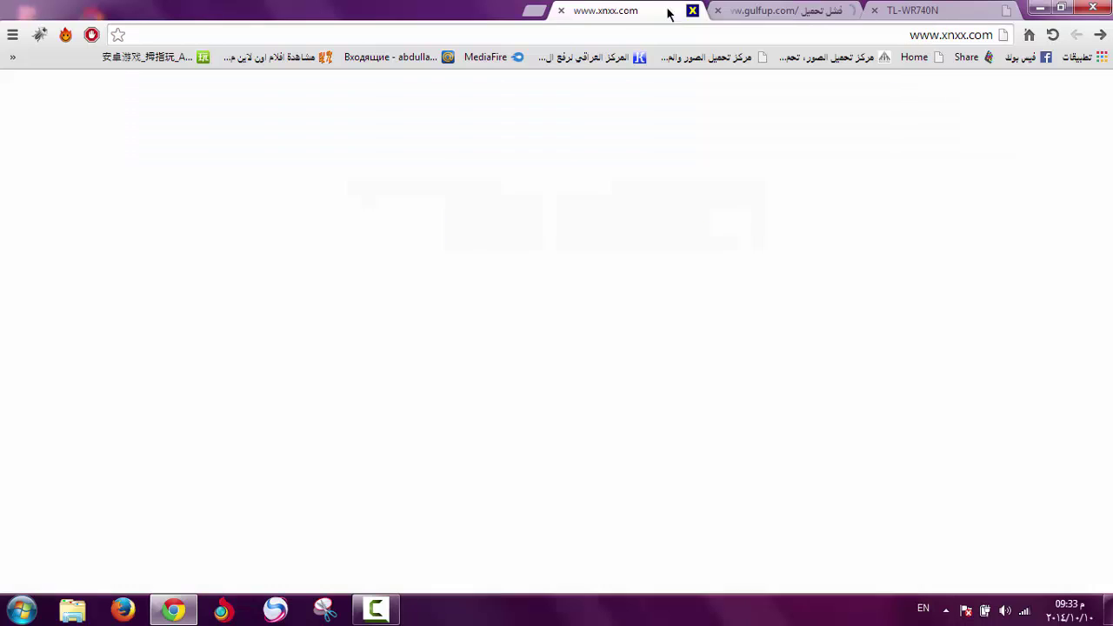
- Close both website test tabs and open access control rule one for editing
click(717, 10)
click(718, 11)
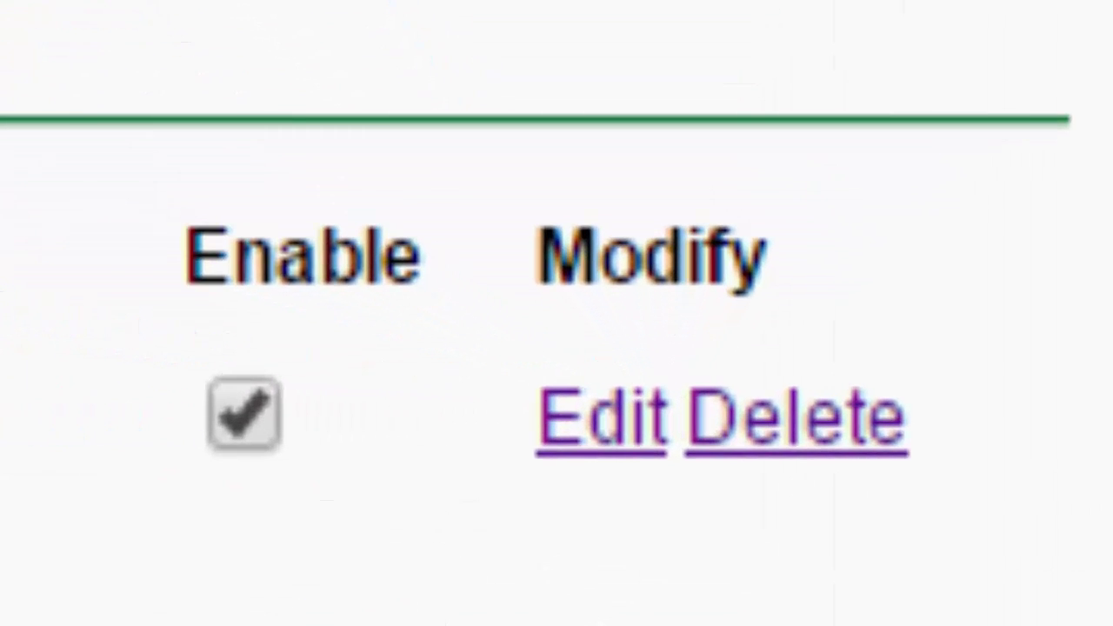
click(603, 419)
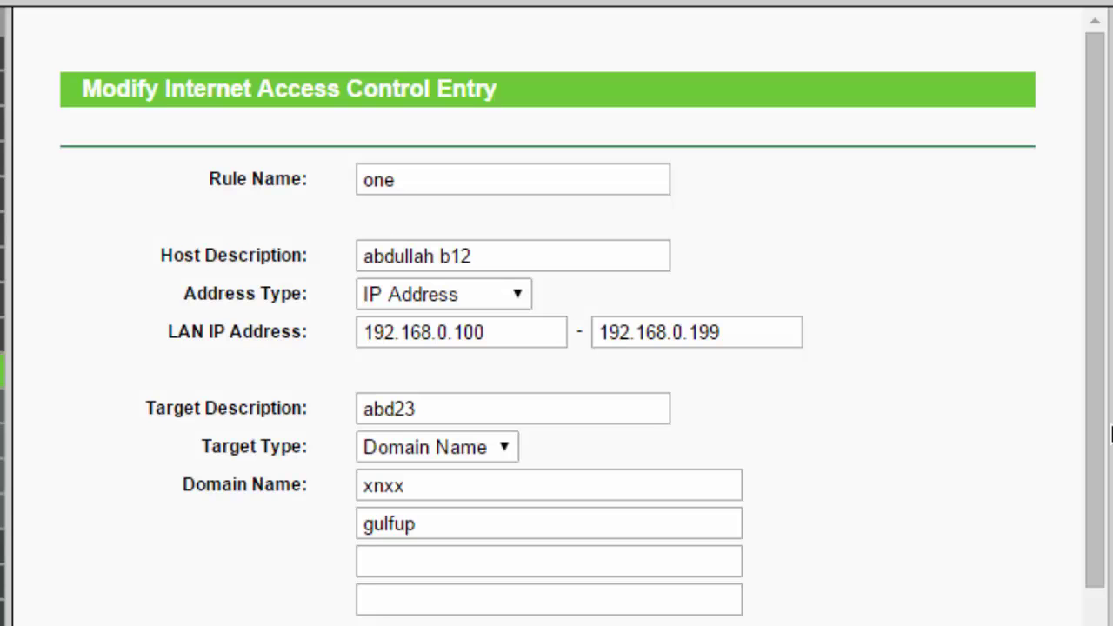
- Review the rule's target domain names, including the fields available for additional sites
scroll(1100, 444, down, 3)
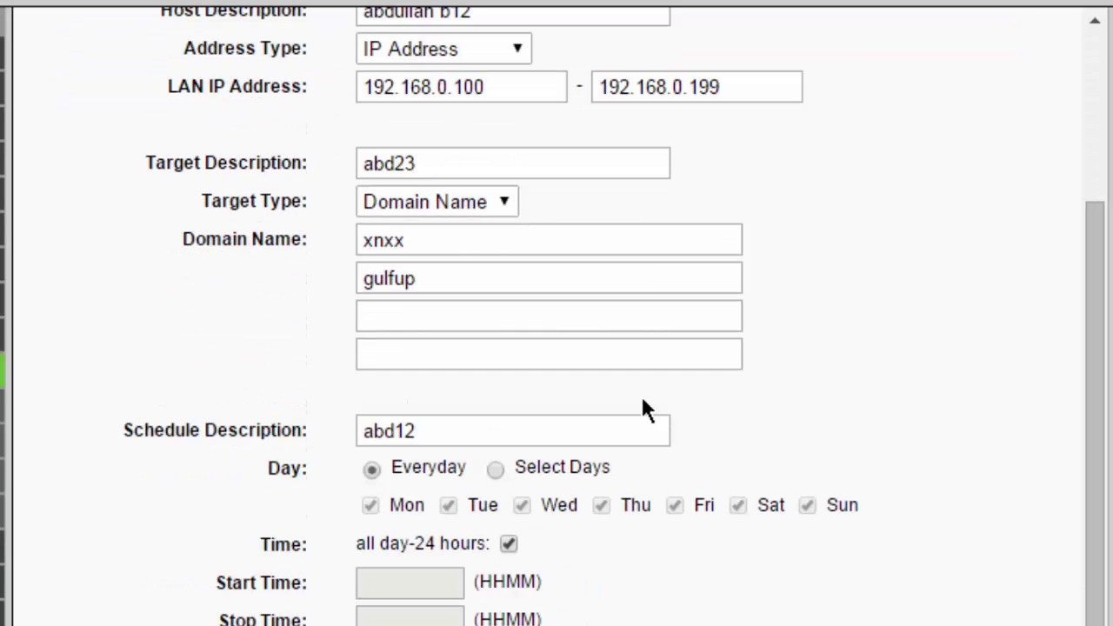
click(455, 247)
click(457, 287)
click(509, 323)
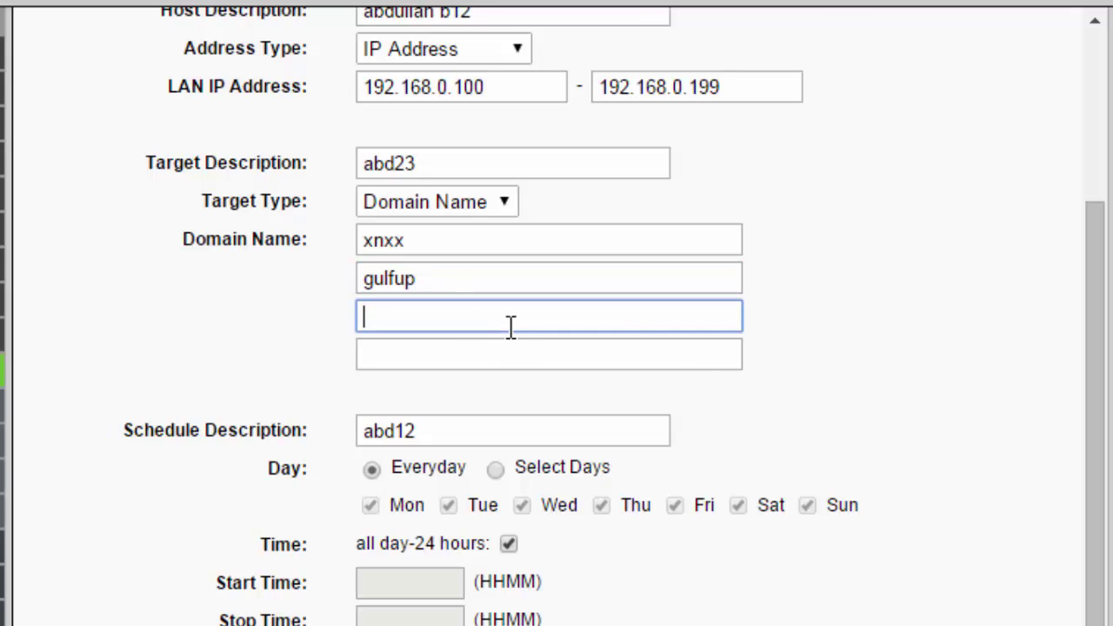
click(515, 351)
click(512, 324)
click(512, 353)
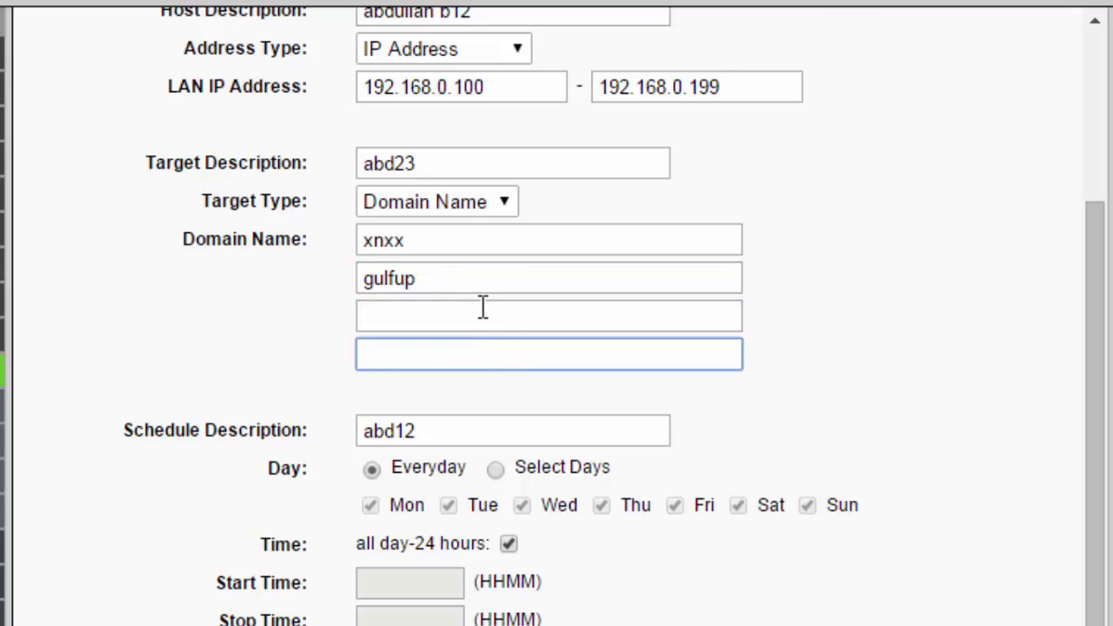
click(468, 278)
double_click(468, 278)
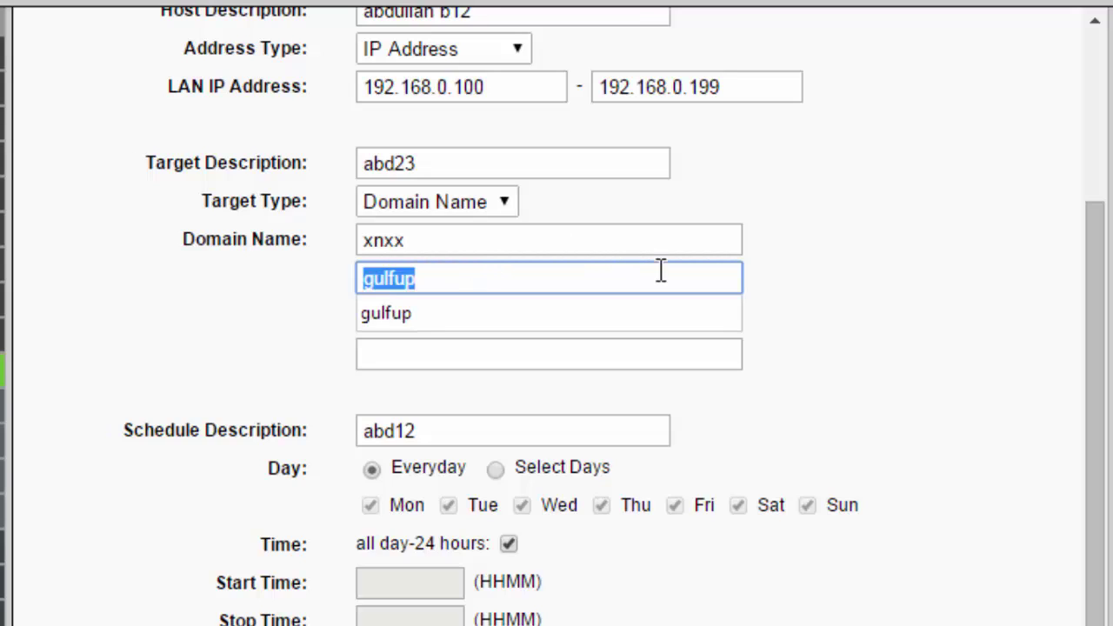
key(Right)
key(Escape)
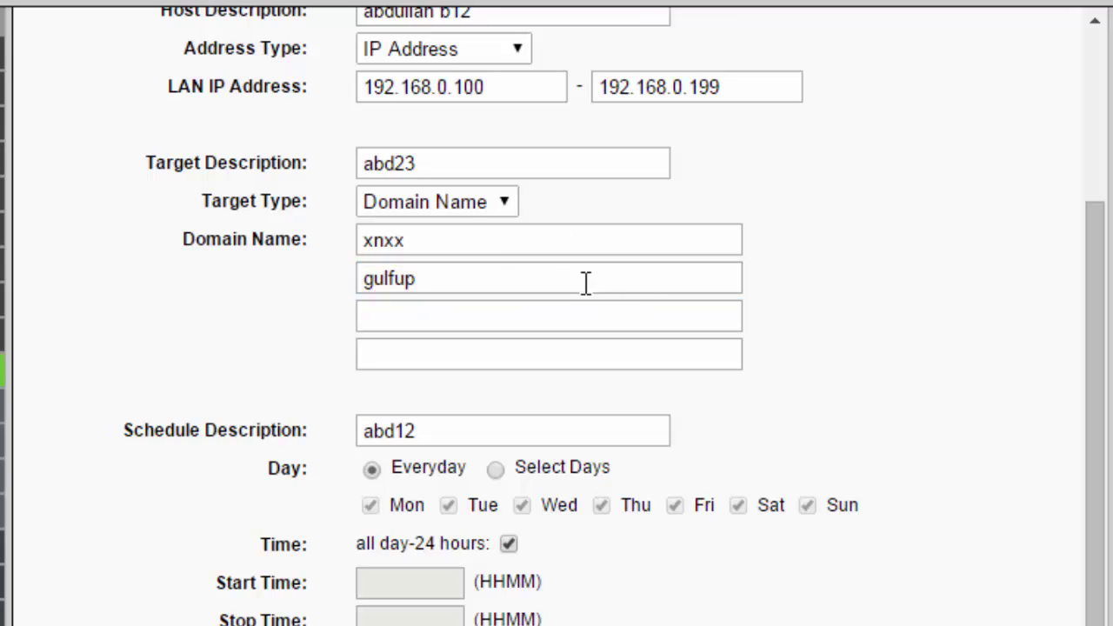
- Clear gulfup from the rule's second domain name, then save and confirm the modified rule
drag(472, 278, 306, 287)
key(BackSpace)
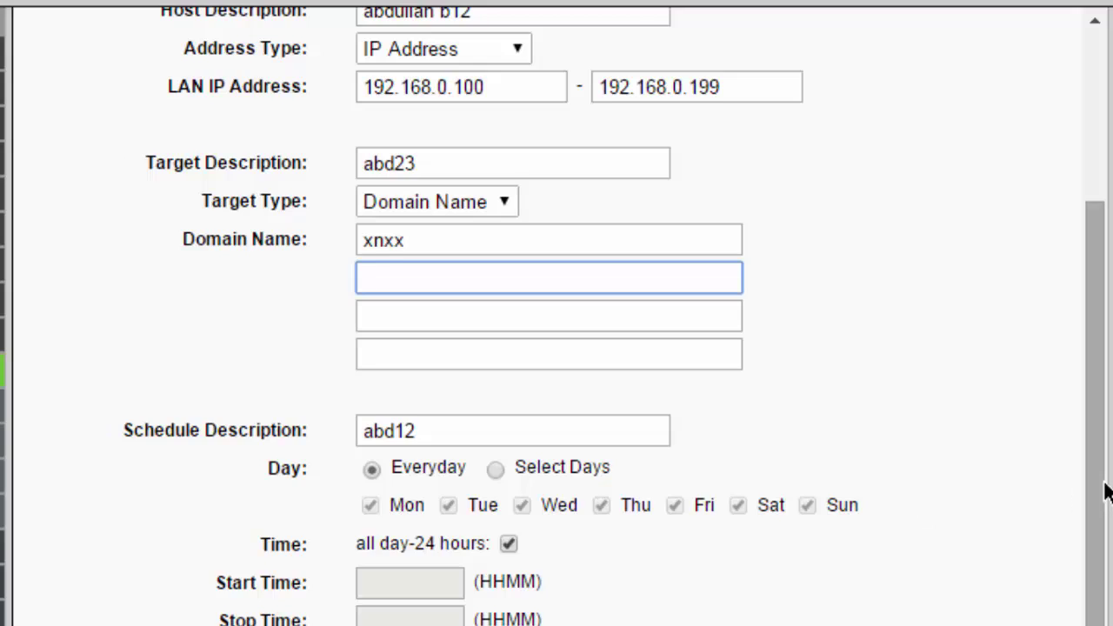
scroll(1063, 494, down, 2)
scroll(1062, 494, down, 1)
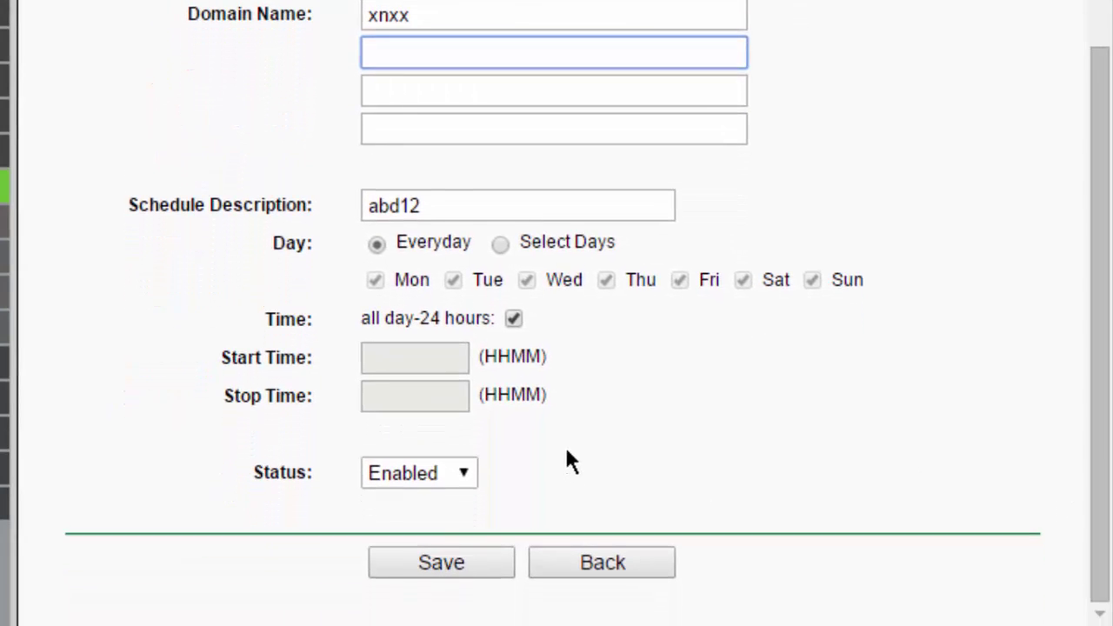
click(495, 567)
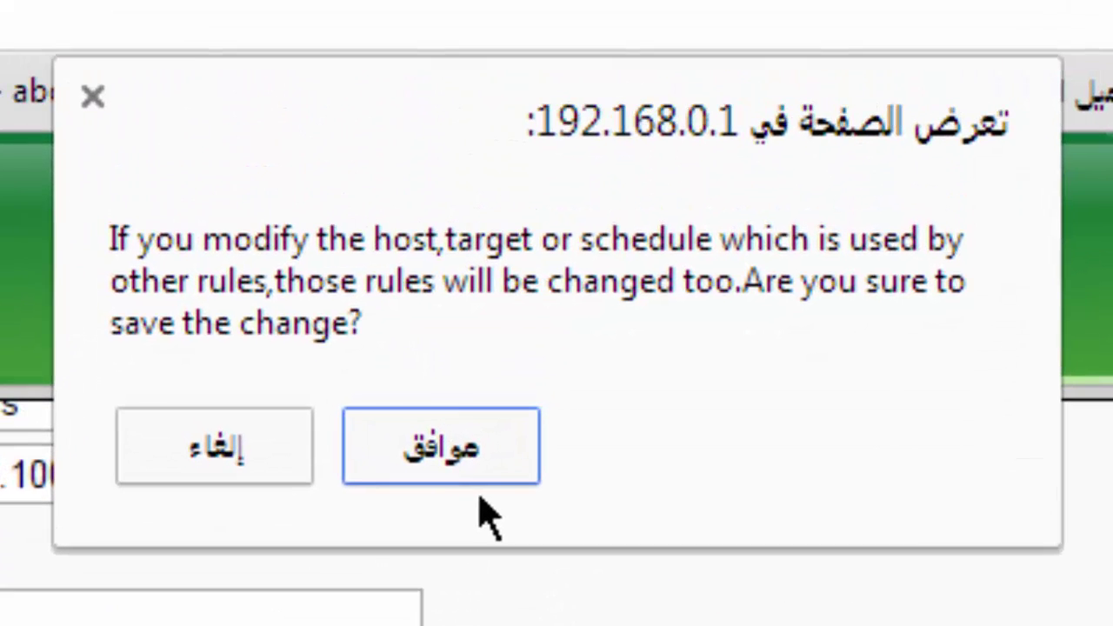
click(544, 220)
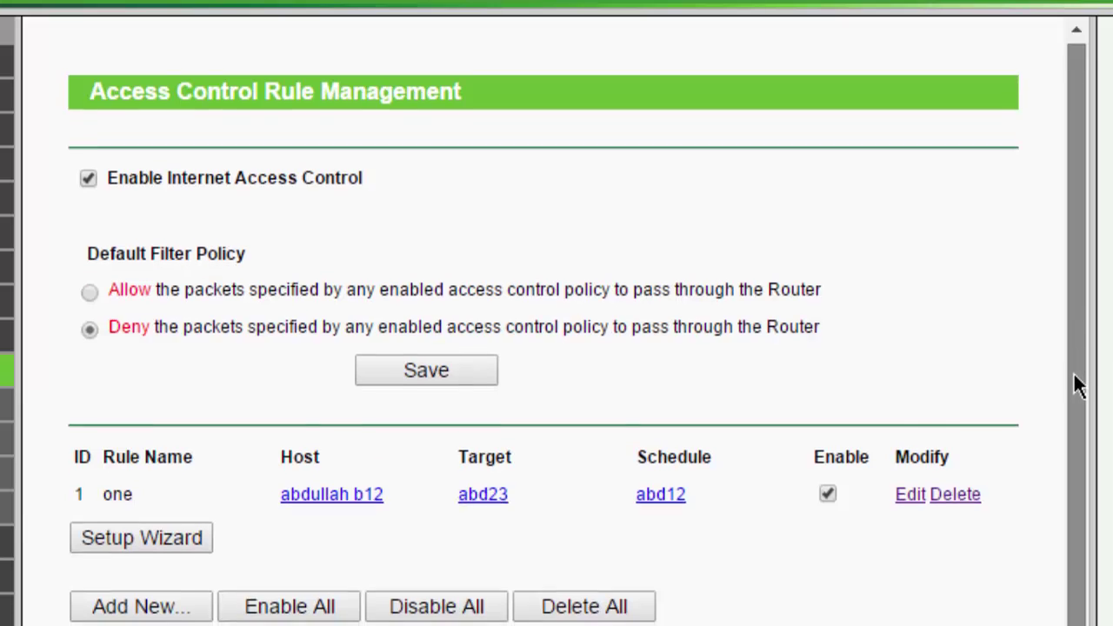
scroll(1078, 384, down, 1)
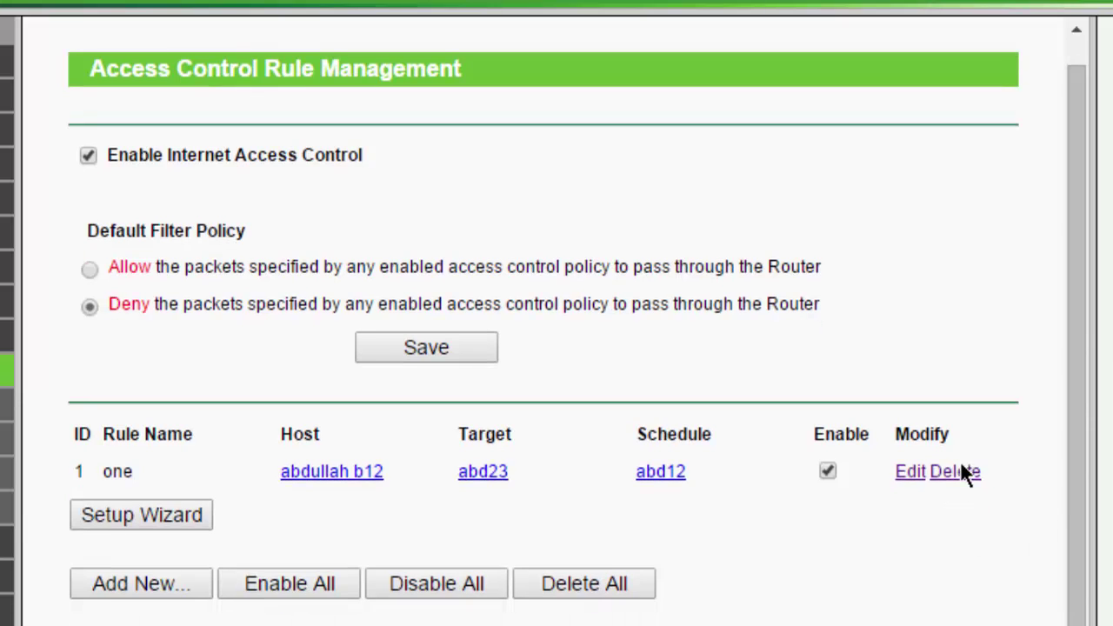